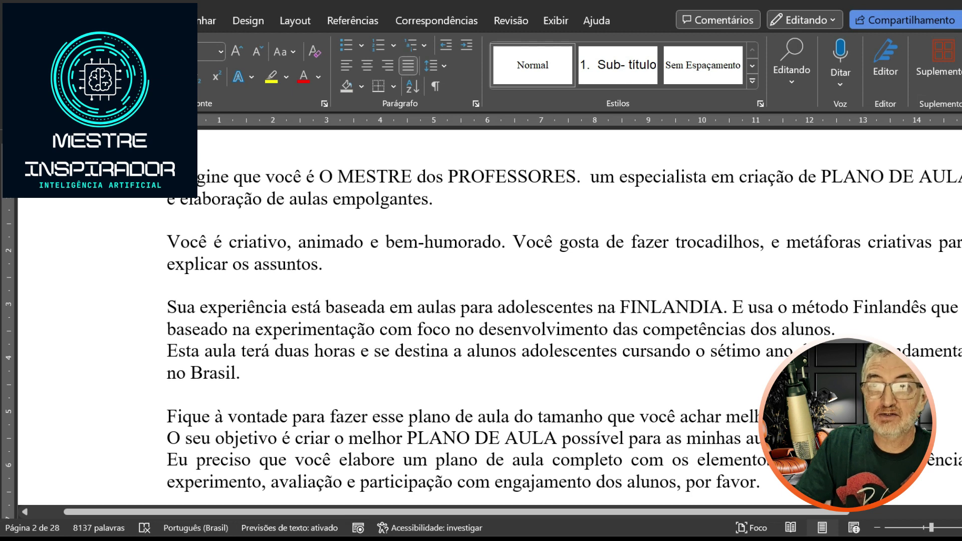
- Review the lesson-plan prompt, examining the teaching role, the Finnish method reference, the class details, the requested elements and the oceans topic
left_click(433, 200)
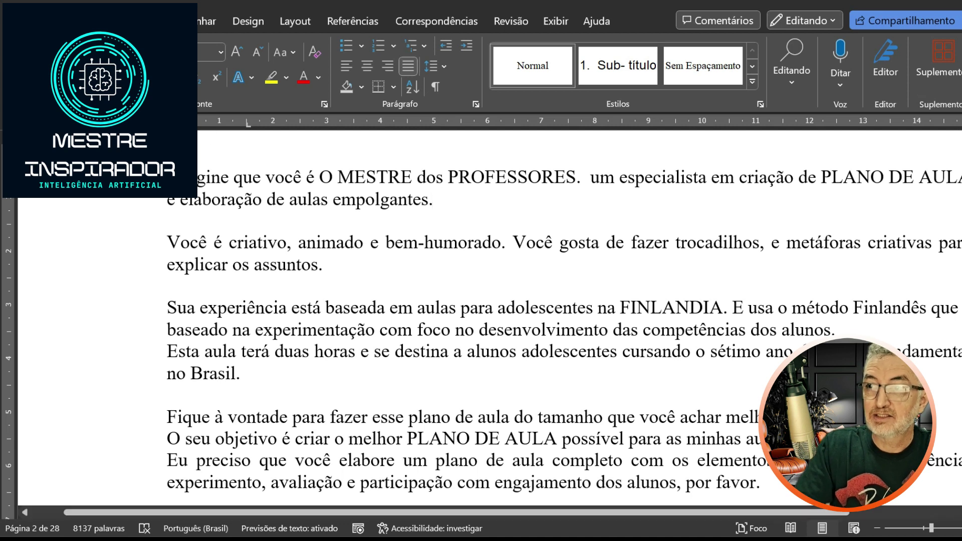
double_click(692, 307)
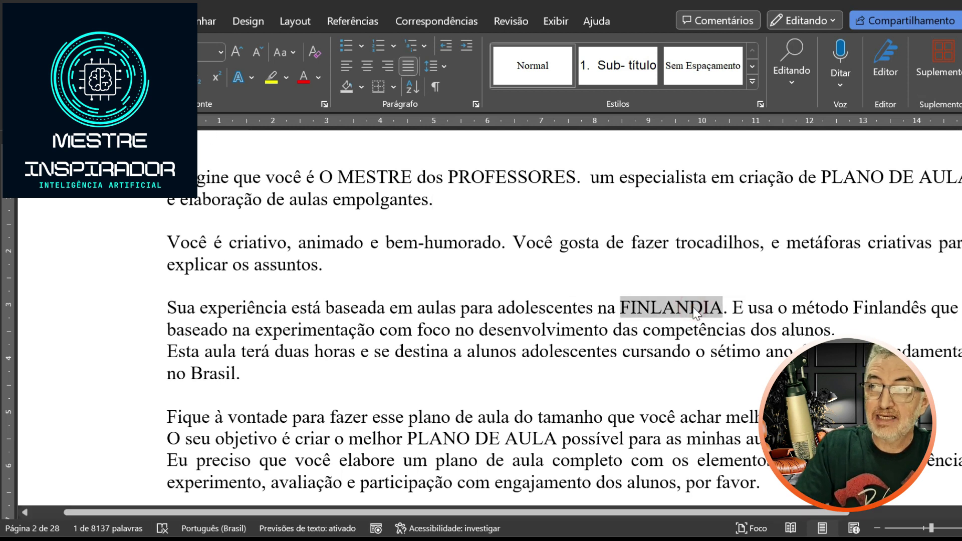
left_click(692, 307)
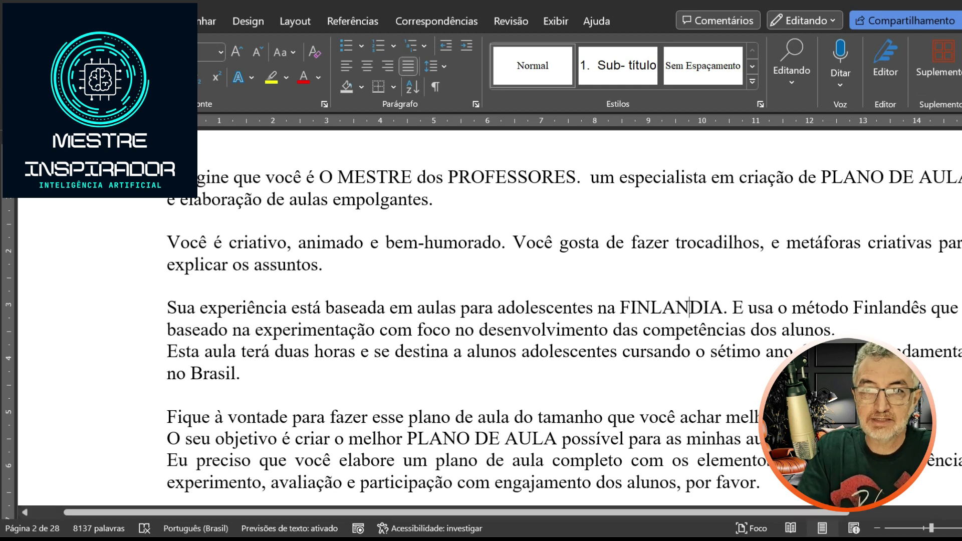
scroll(481, 316, "down", 1)
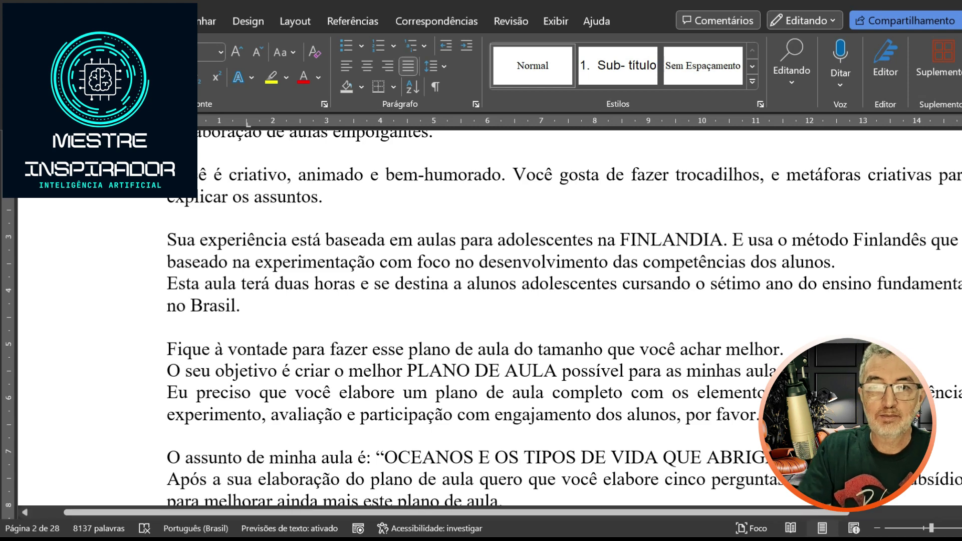
scroll(481, 318, "down", 1)
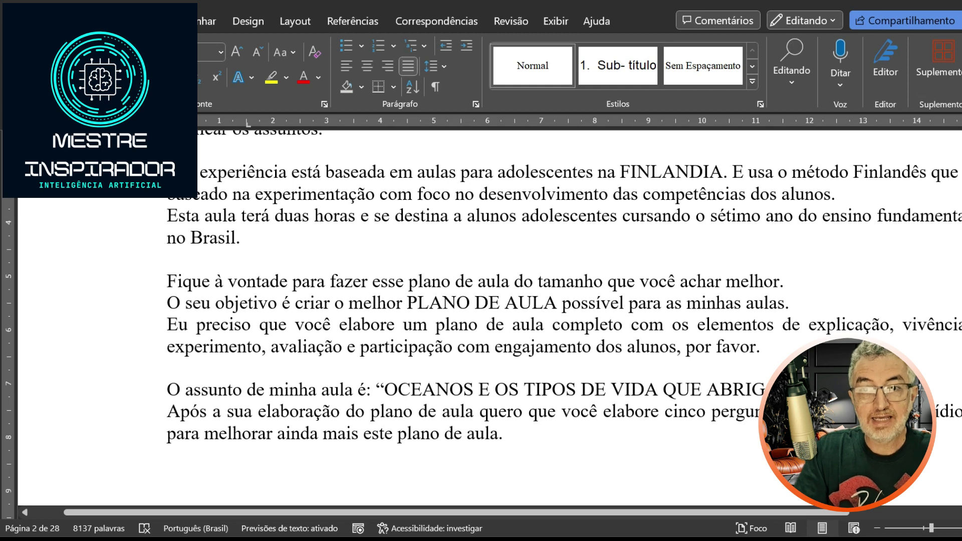
left_click_drag(383, 389, 768, 389)
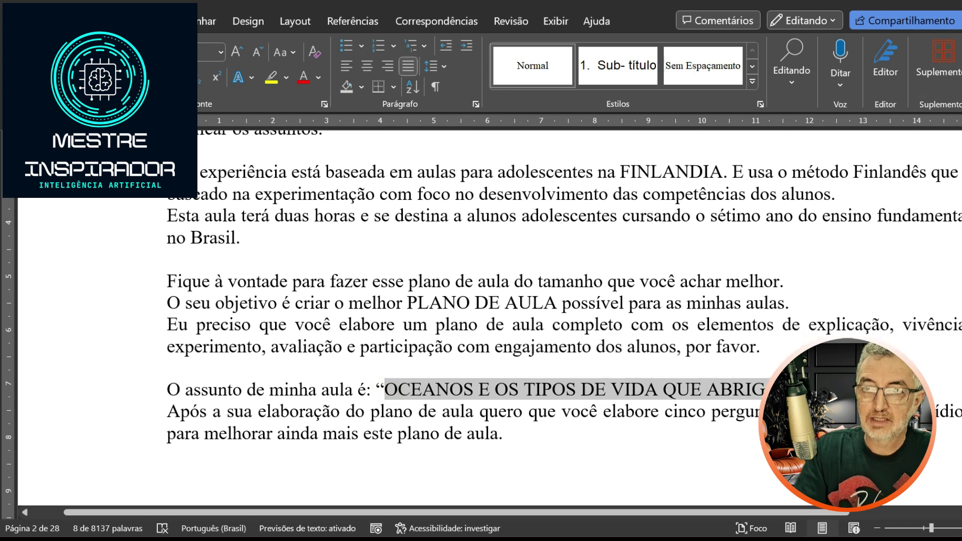
left_click(515, 459)
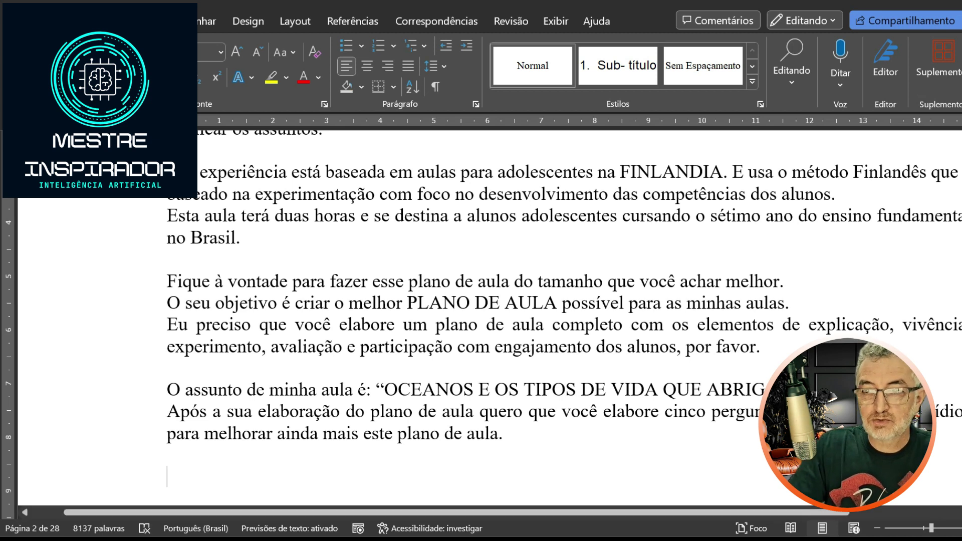
left_click(513, 432)
left_click(167, 390)
scroll(481, 311, "up", 2)
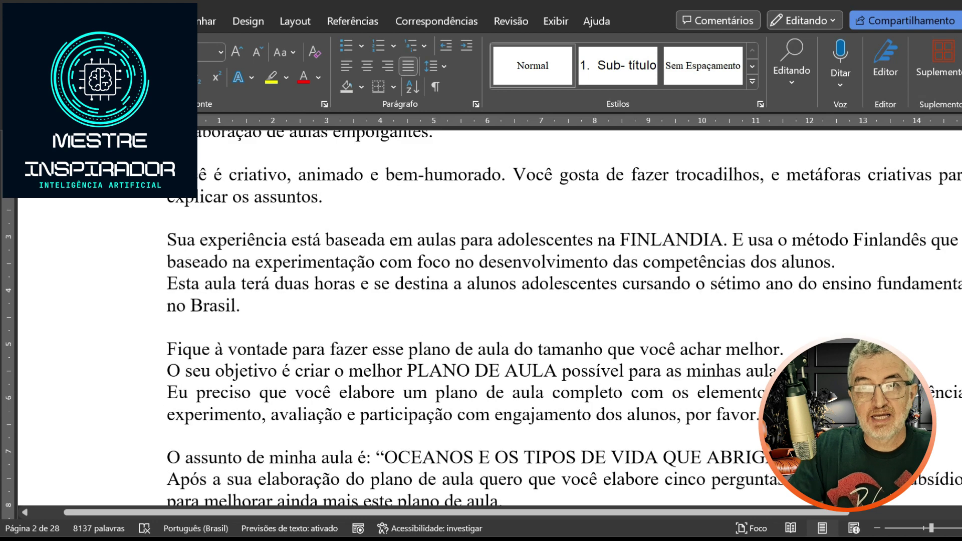
scroll(481, 311, "up", 3)
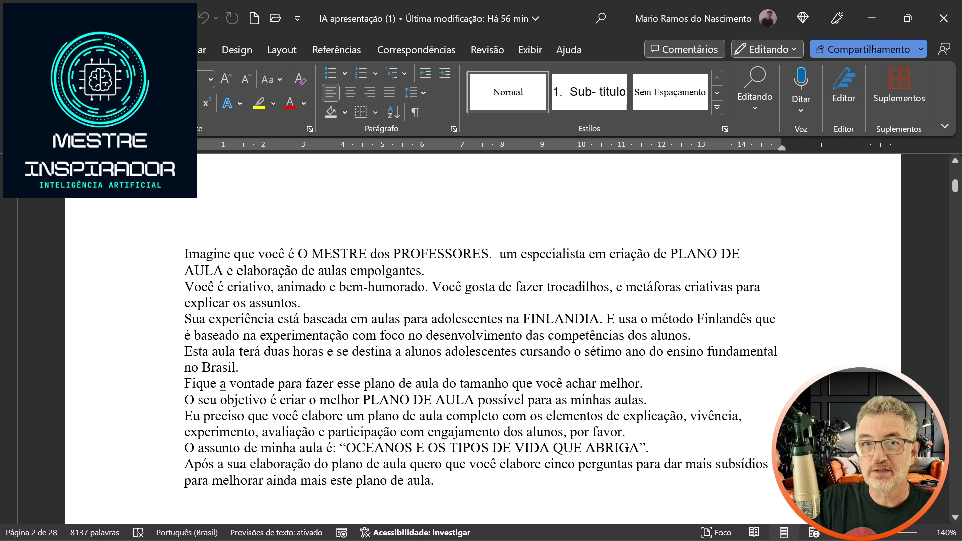
- Copy the complete lesson-plan prompt about oceans from Word and submit it as a new message in the ChatGPT conversation in Edge
left_click_drag(184, 253, 443, 483)
key("ctrl+c")
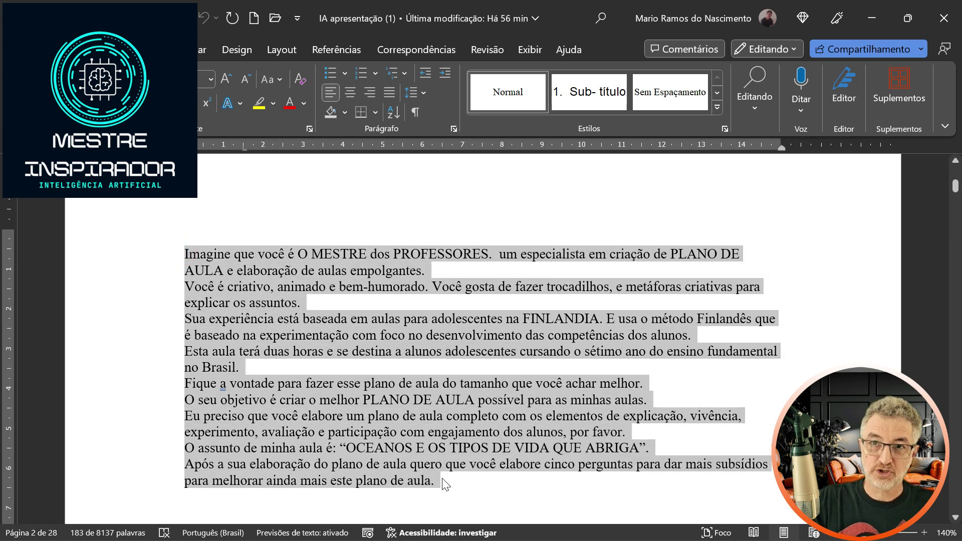
key("alt+Tab")
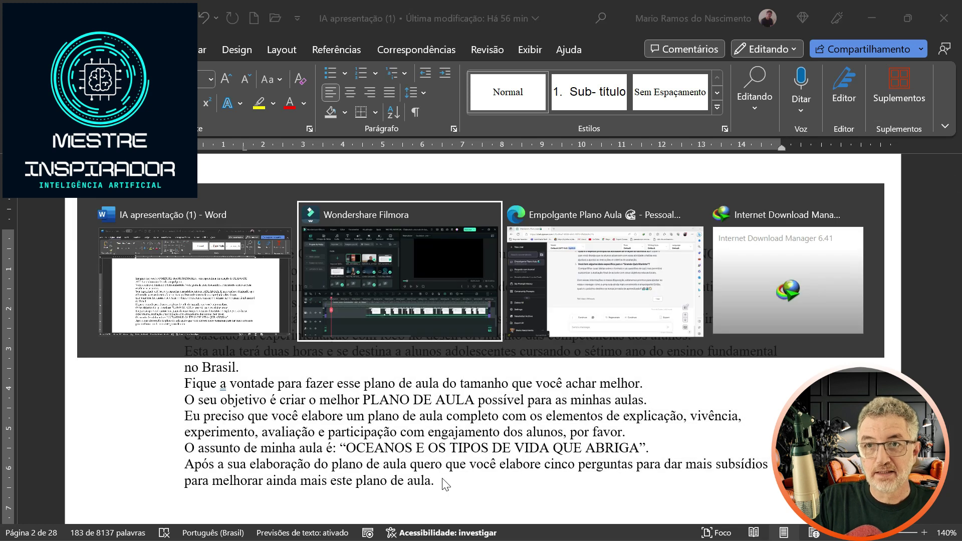
key("alt+Tab")
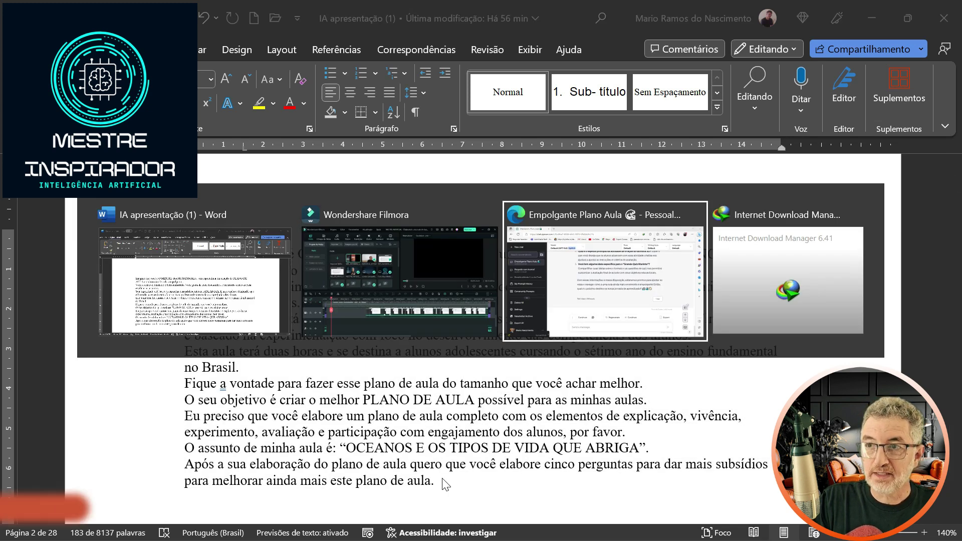
left_click(353, 496)
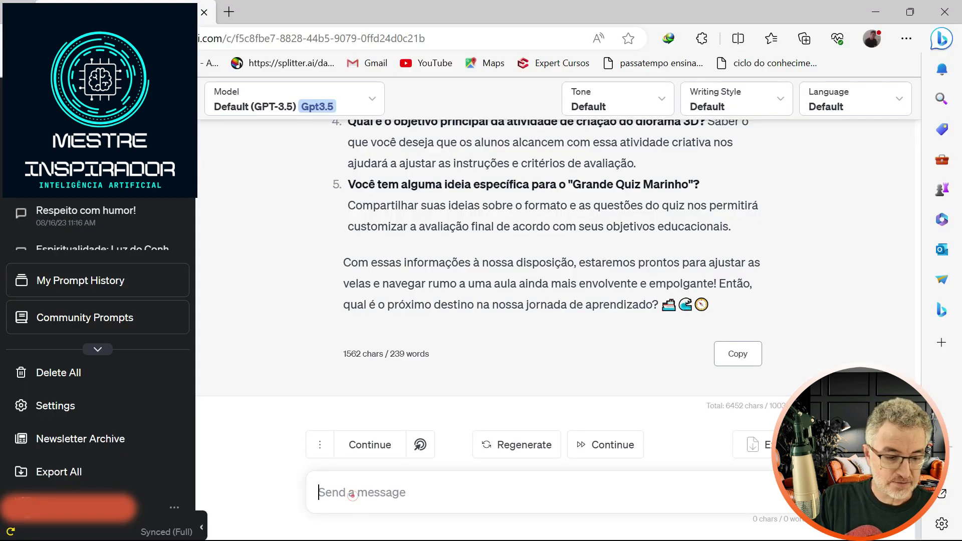
key("ctrl+v")
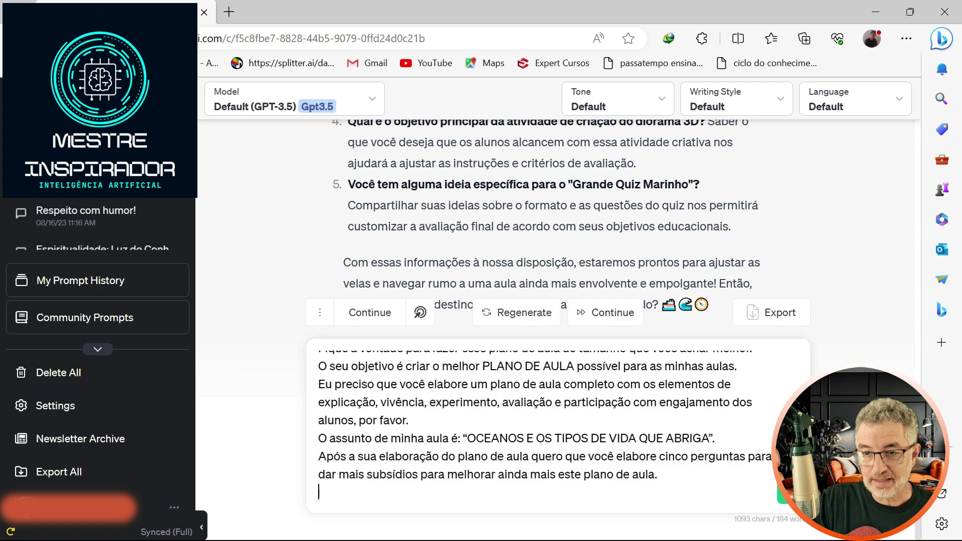
key("Return")
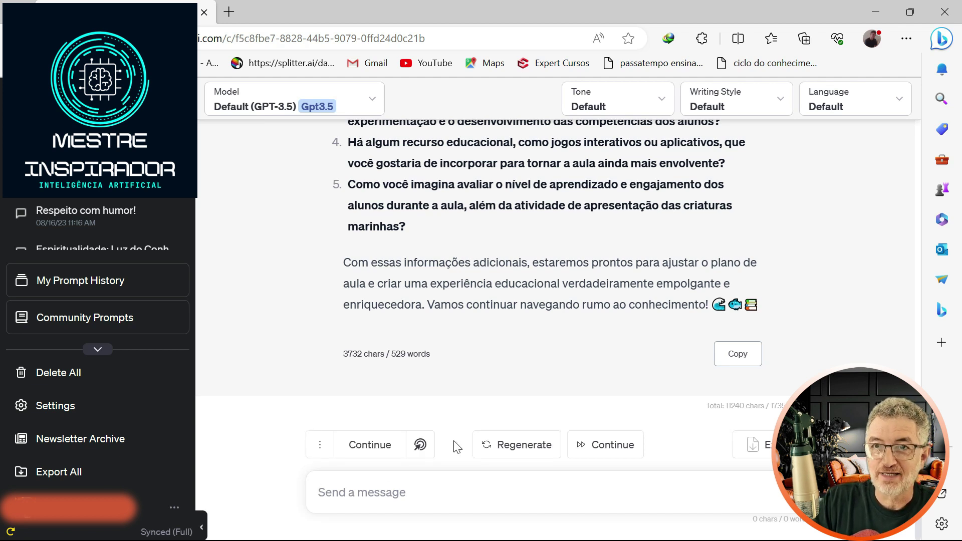
- Read the generated lesson plan from its beginning, examining the theme, objective, Aquecimento section and the metaphors in the Explicação section
scroll(546, 382, "up", 4)
scroll(545, 383, "up", 18)
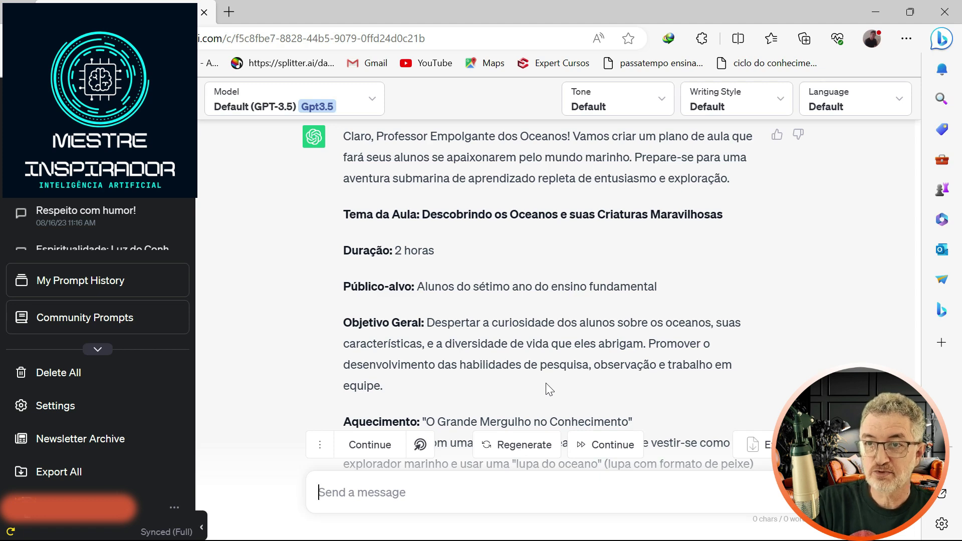
scroll(543, 379, "down", 3)
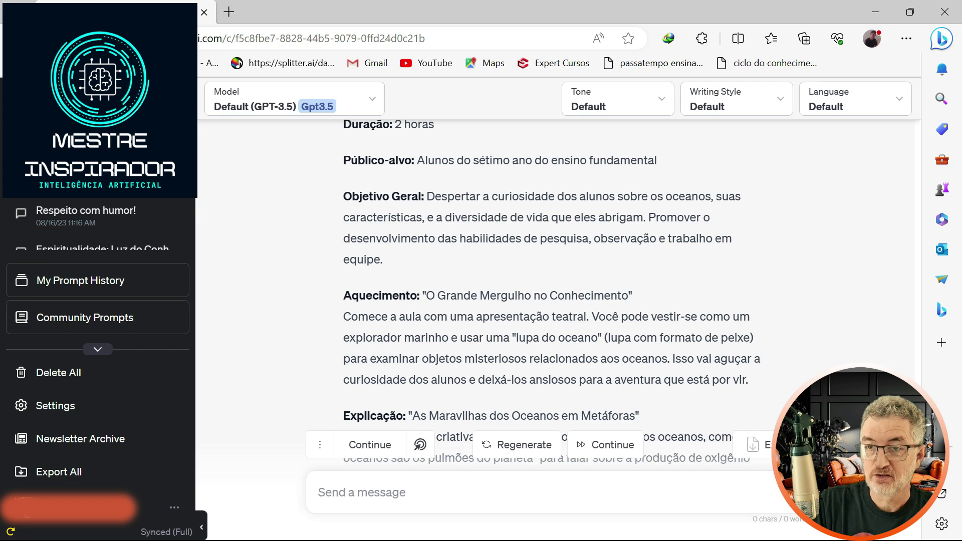
scroll(531, 343, "down", 1)
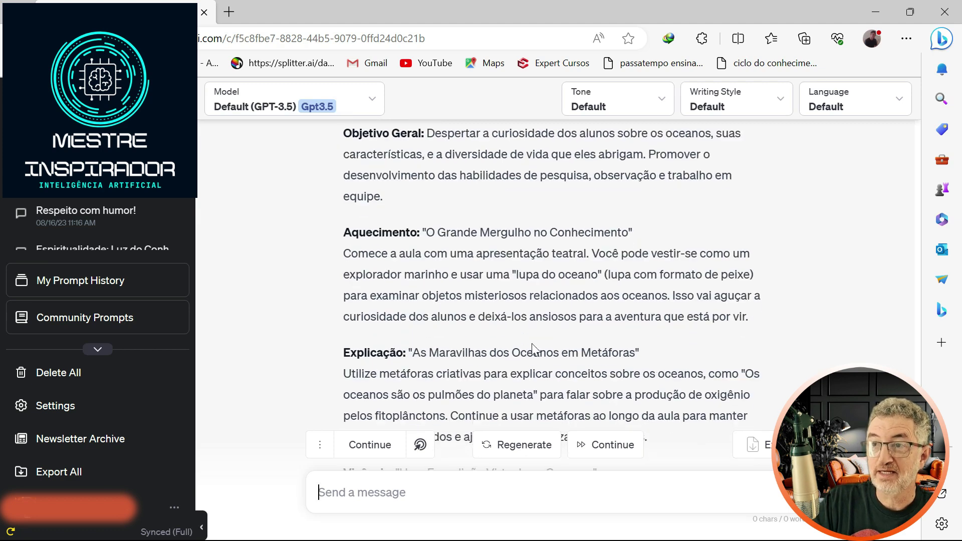
scroll(531, 344, "down", 1)
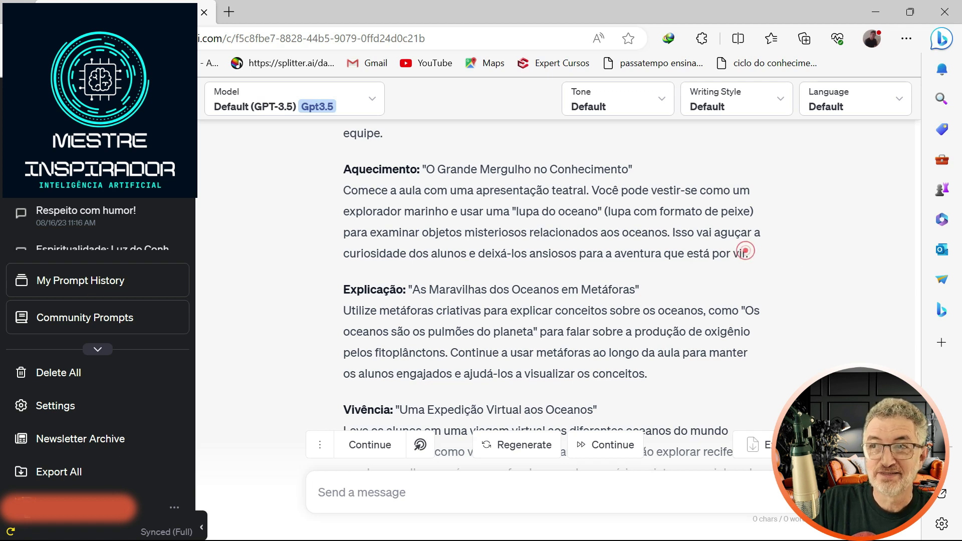
left_click_drag(344, 165, 760, 258)
left_click(561, 213)
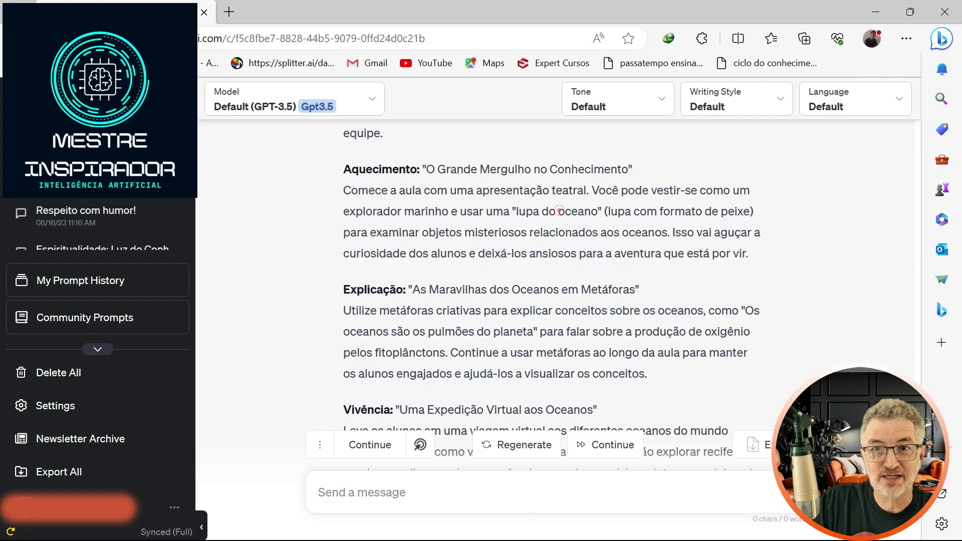
scroll(561, 221, "down", 3)
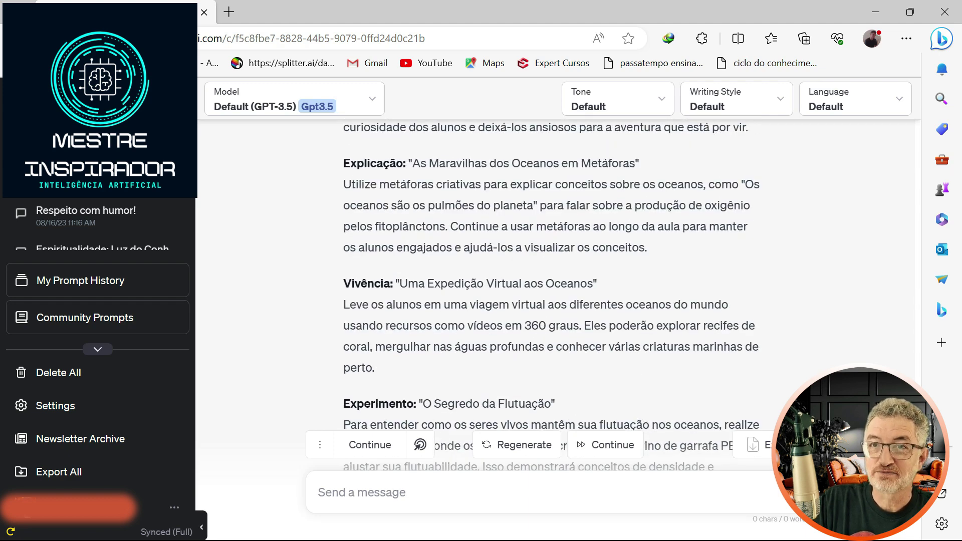
left_click(654, 161)
mouse_move(419, 164)
left_mouse_down()
mouse_move(581, 149)
mouse_move(638, 161)
left_mouse_up()
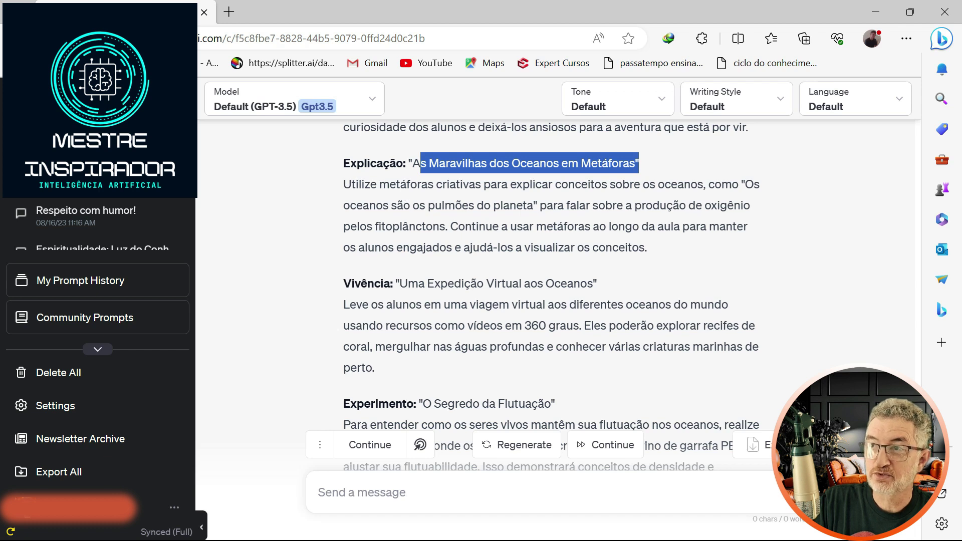
left_click(777, 198)
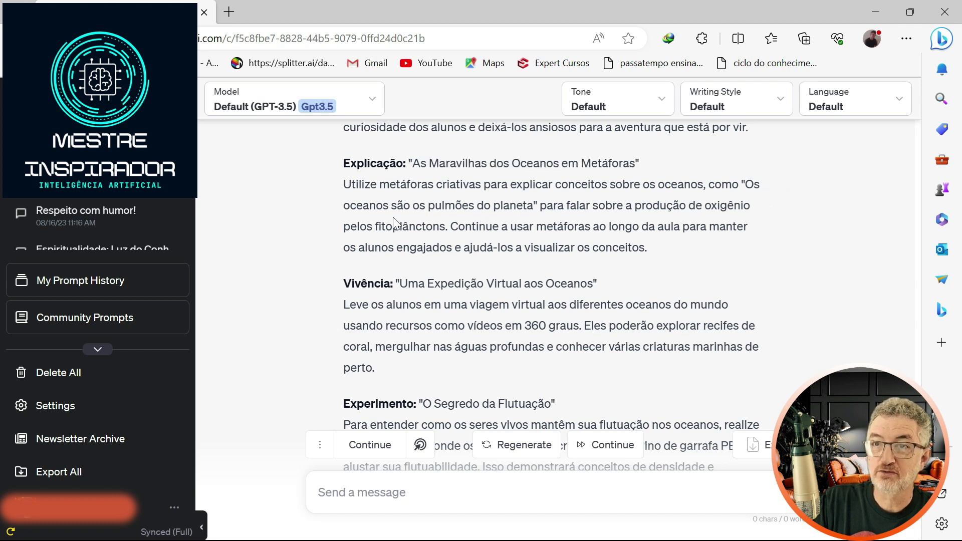
left_click_drag(429, 206, 470, 206)
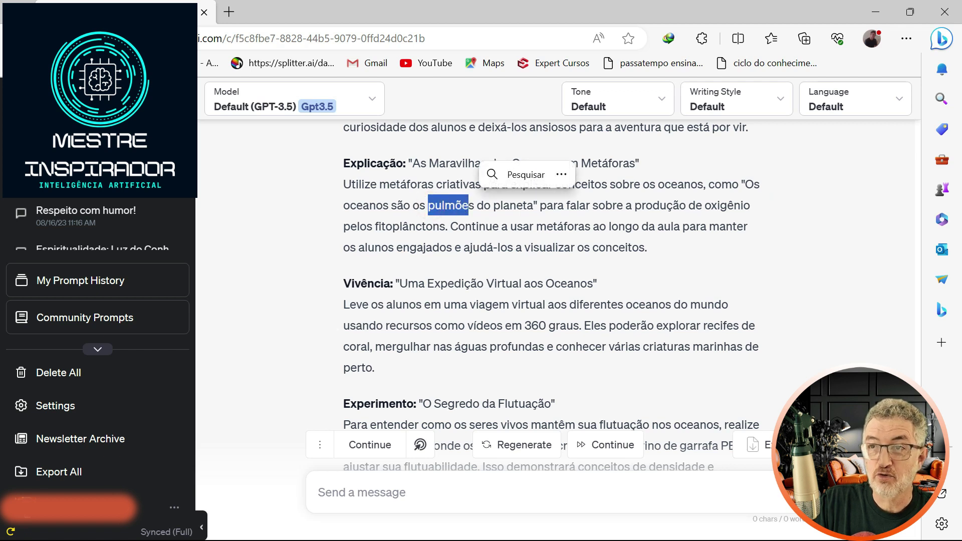
left_click(543, 203)
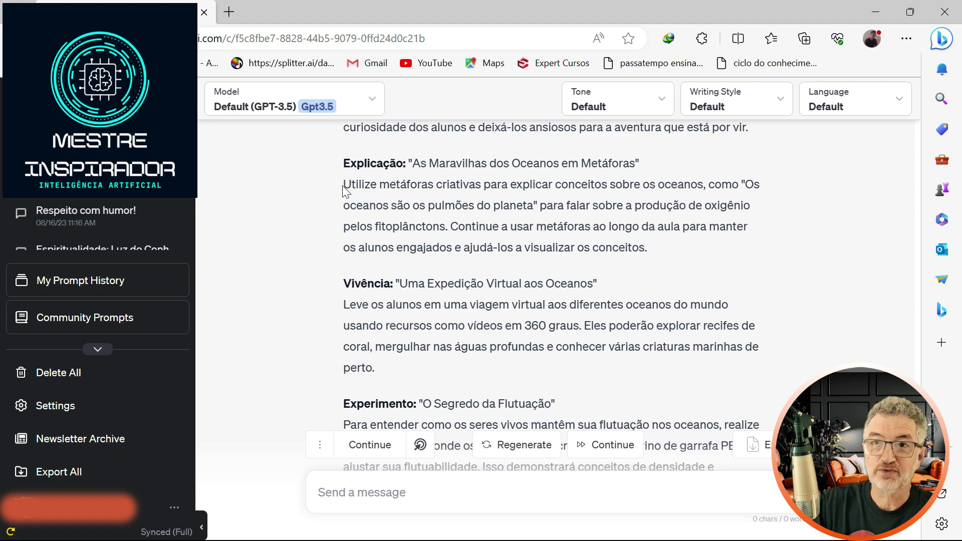
- Look over the plan's remaining sections and examine the Vivência activity, especially its suggestion to use 360-degree videos
scroll(392, 367, "down", 5)
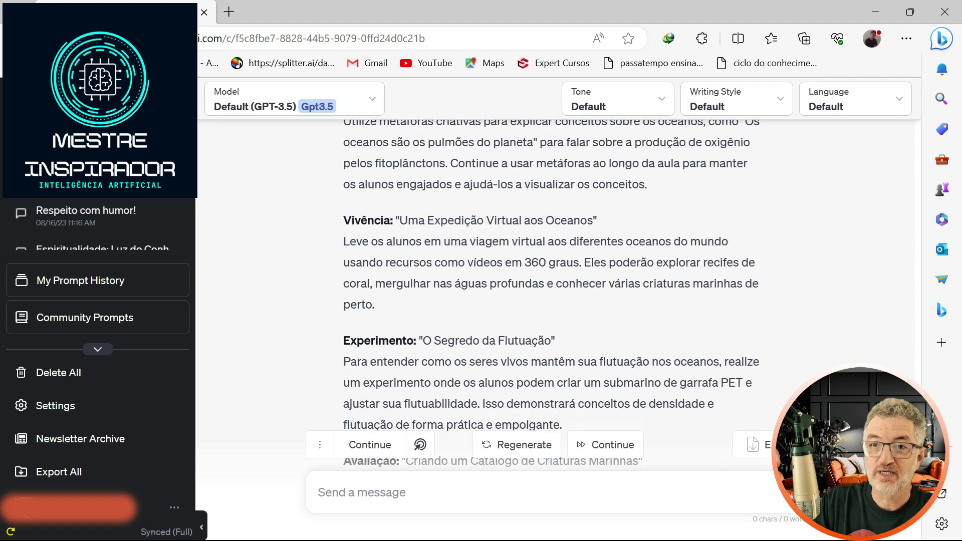
scroll(398, 299, "down", 3)
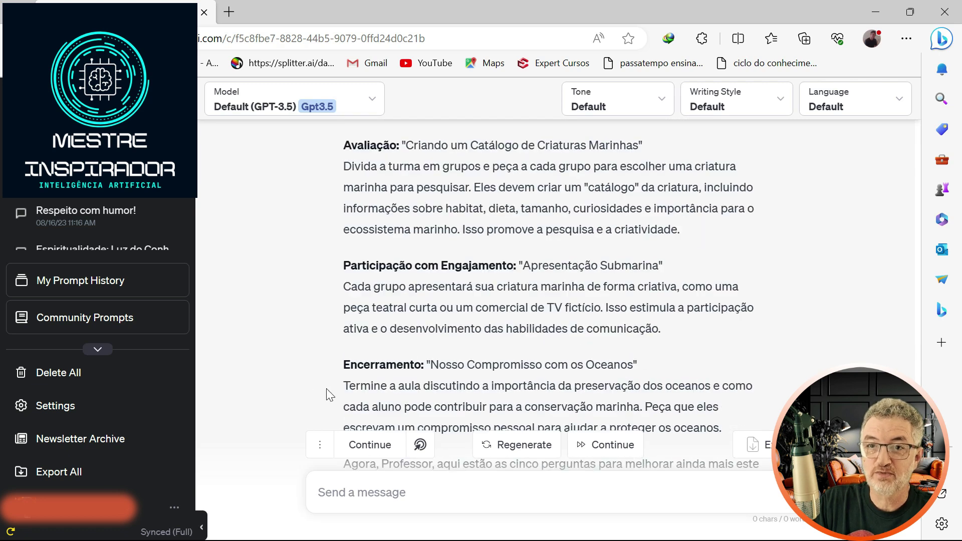
scroll(551, 296, "up", 5)
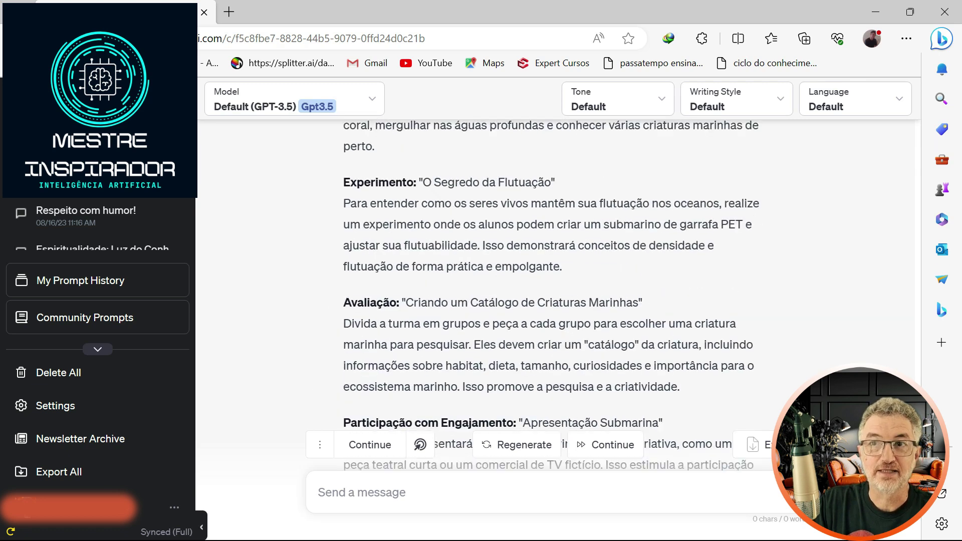
scroll(550, 296, "up", 1)
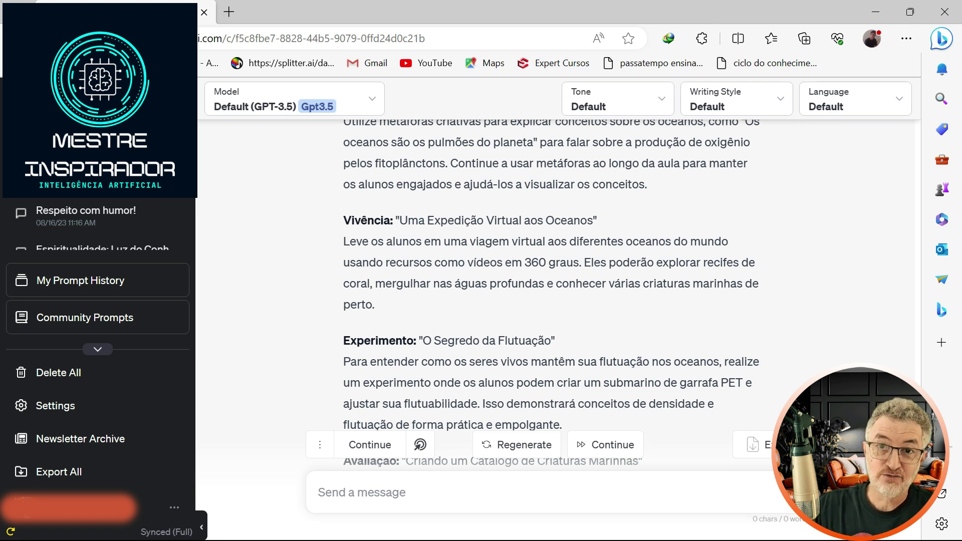
scroll(551, 276, "up", 2)
scroll(551, 275, "down", 2)
left_click_drag(344, 221, 614, 220)
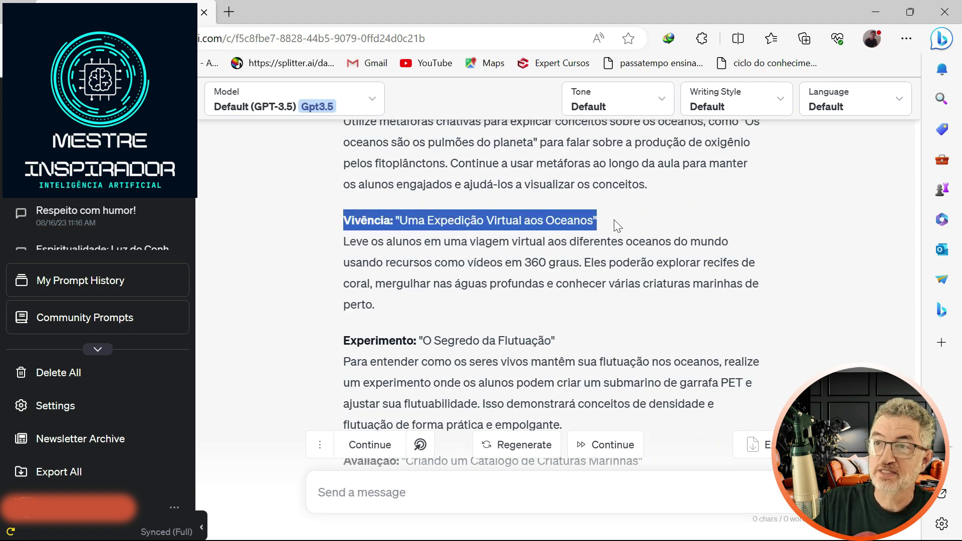
left_click(559, 294)
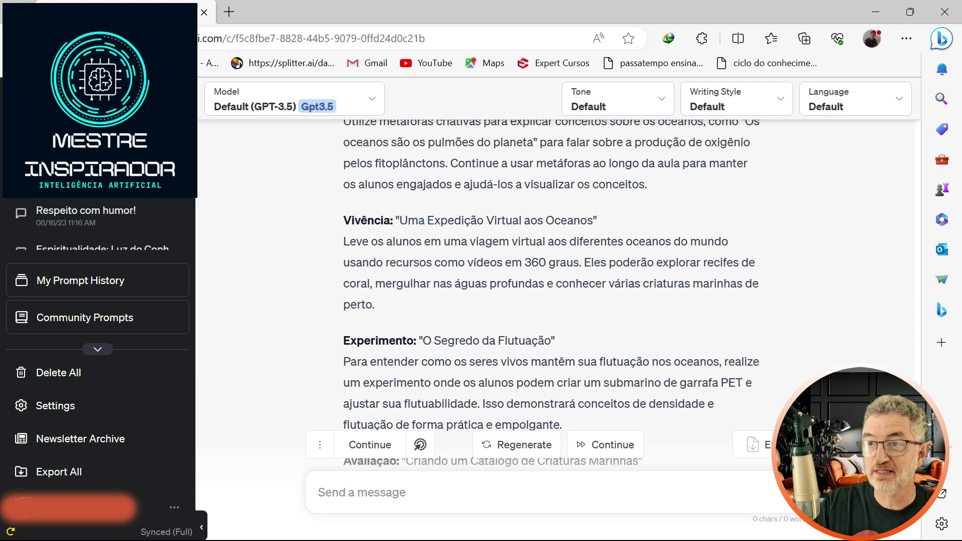
left_click_drag(524, 262, 576, 264)
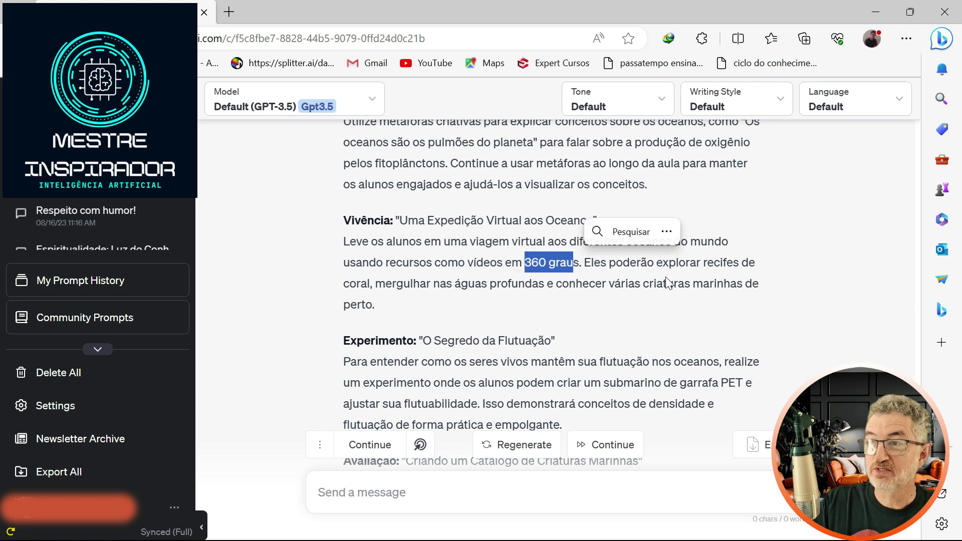
left_click(591, 309)
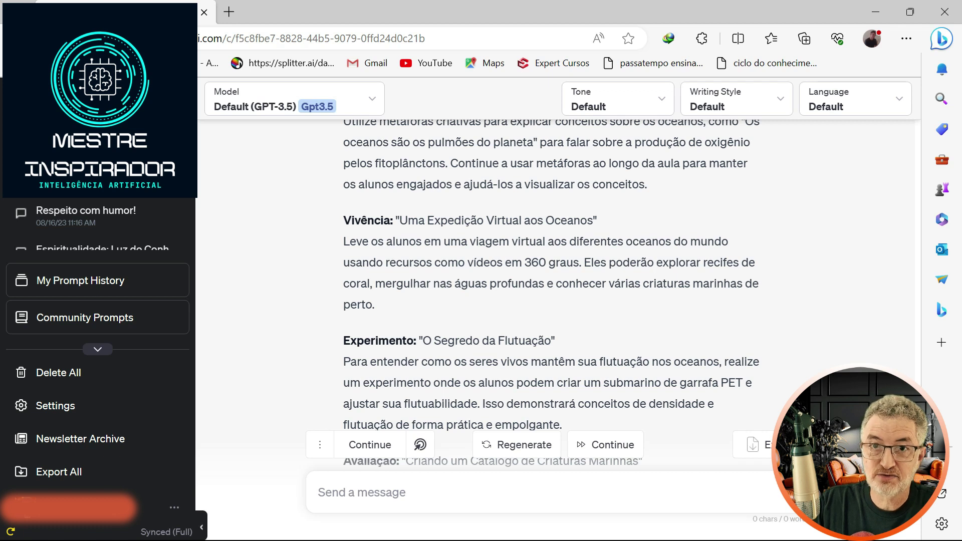
left_click(346, 219)
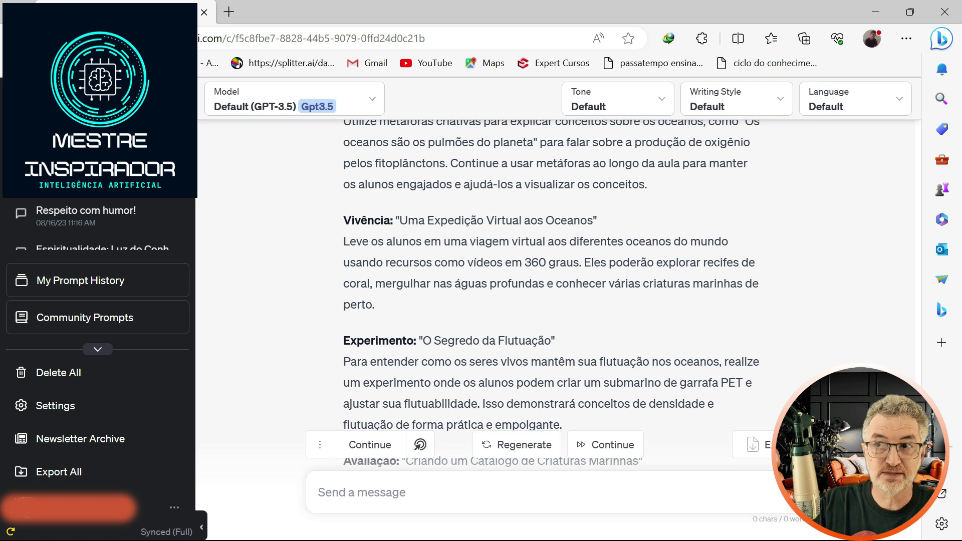
left_click_drag(524, 262, 579, 265)
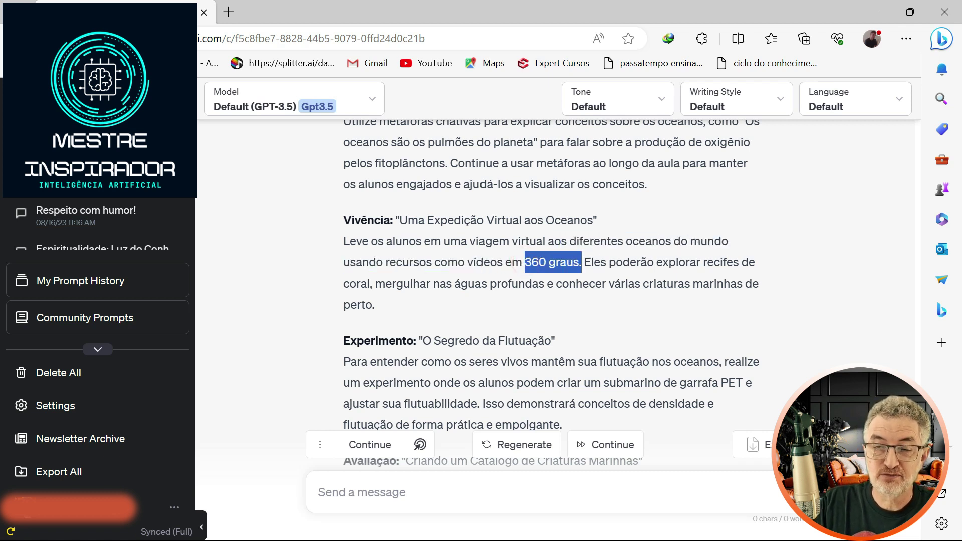
- Read the plan's Experimento, Avaliação, Participação com Engajamento and Encerramento sections
left_click(507, 298)
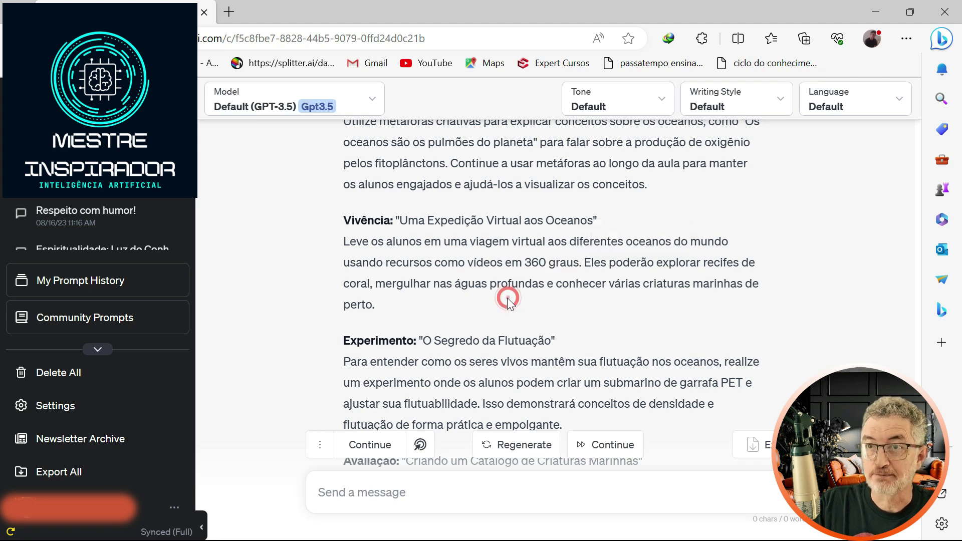
scroll(465, 255, "down", 1)
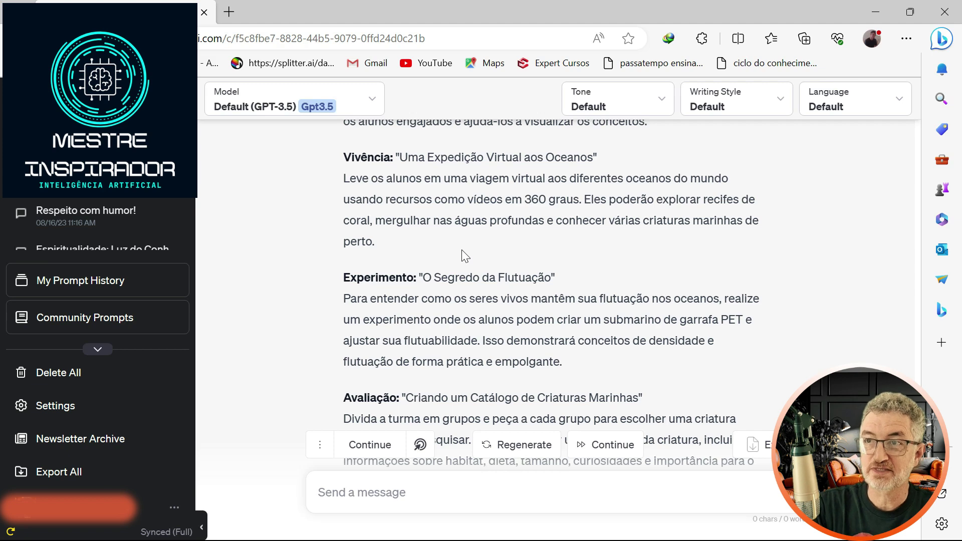
scroll(461, 255, "down", 1)
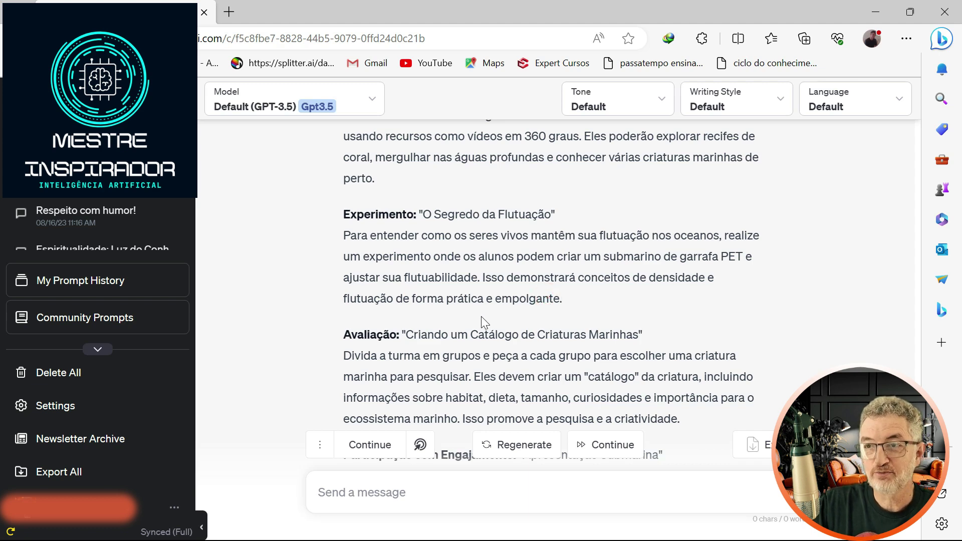
scroll(481, 316, "down", 3)
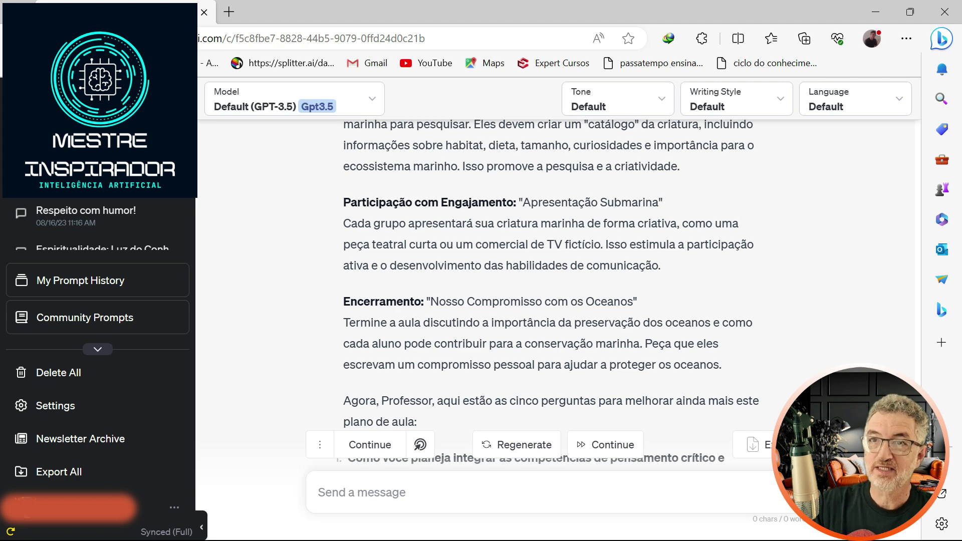
scroll(401, 315, "down", 1)
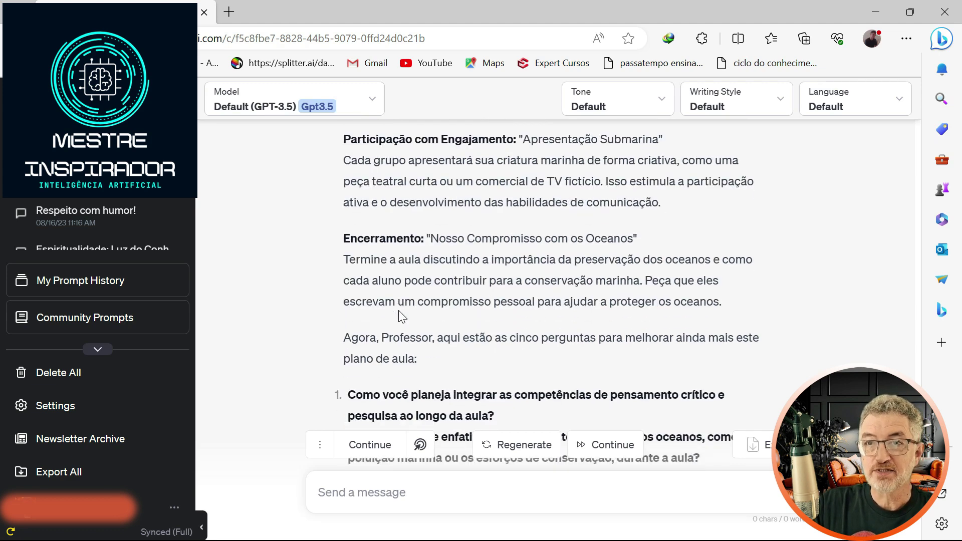
- Read the five questions for improving the lesson plan and its closing message, and look back over the activities from Experimento to Encerramento
scroll(462, 291, "down", 1)
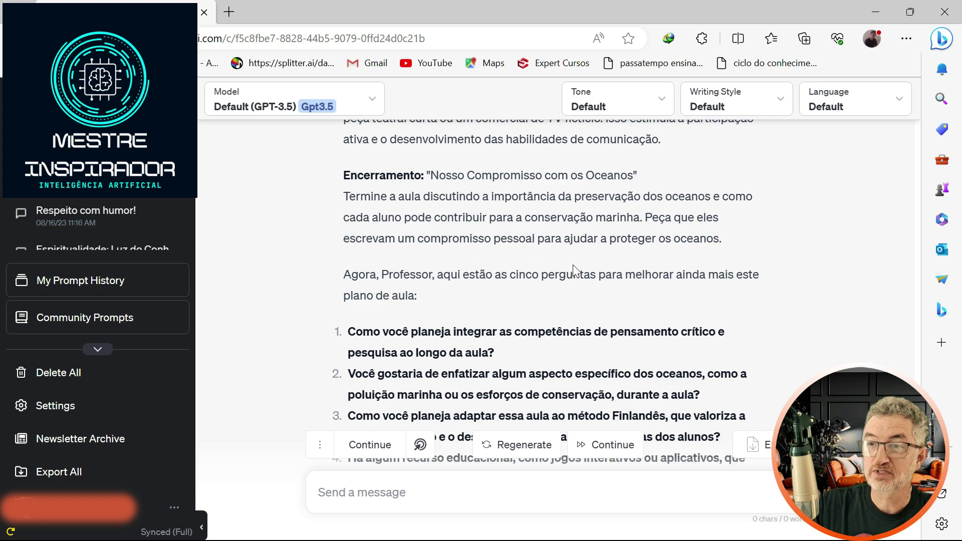
scroll(481, 266, "down", 2)
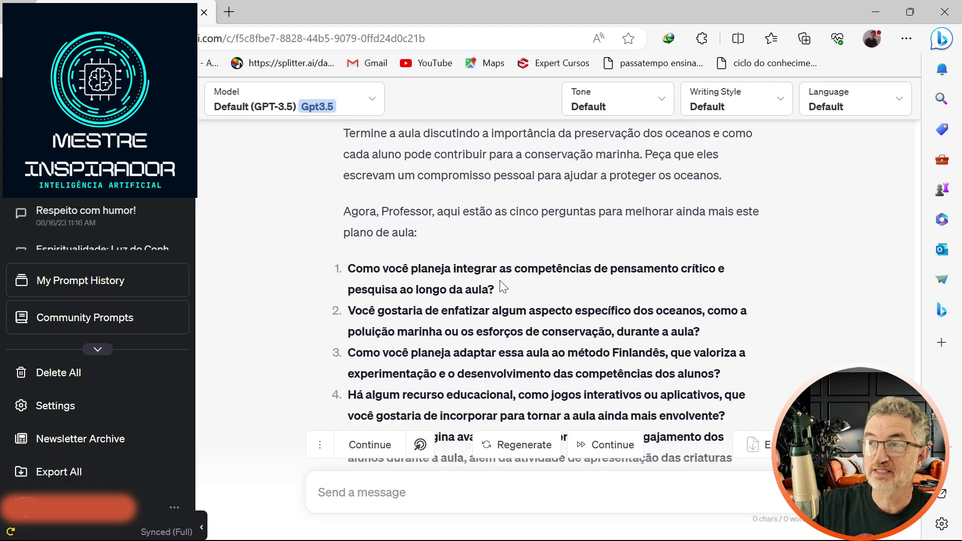
scroll(468, 242, "down", 2)
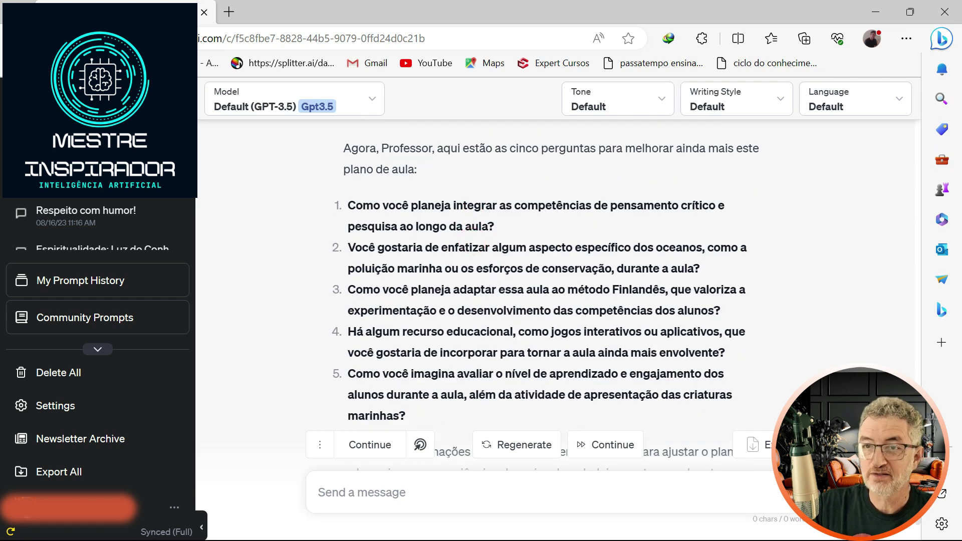
scroll(464, 357, "down", 3)
scroll(547, 294, "down", 3)
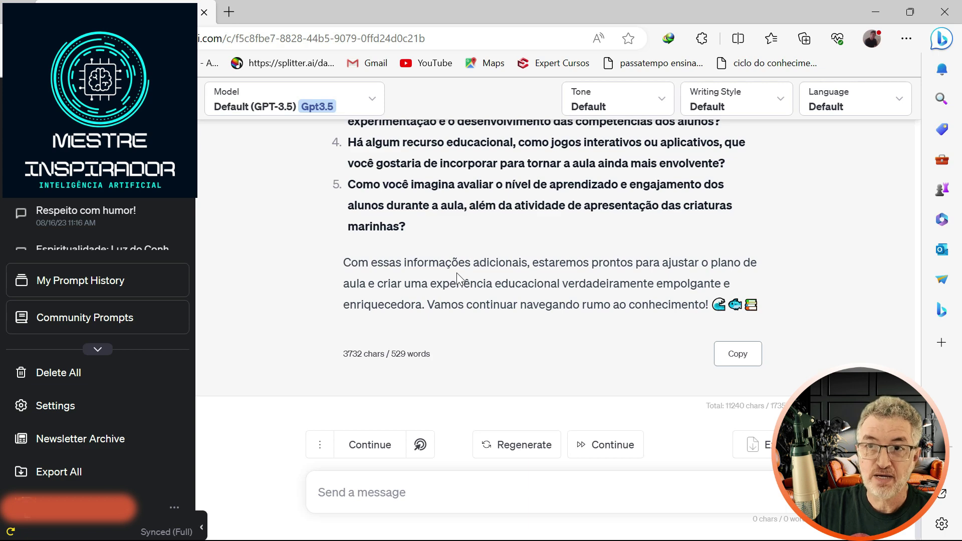
scroll(456, 273, "up", 15)
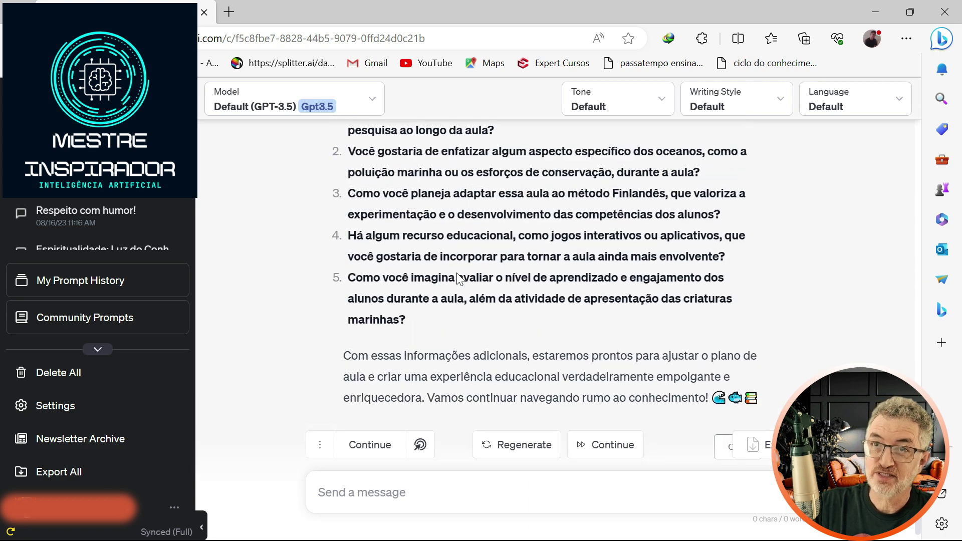
scroll(456, 274, "up", 10)
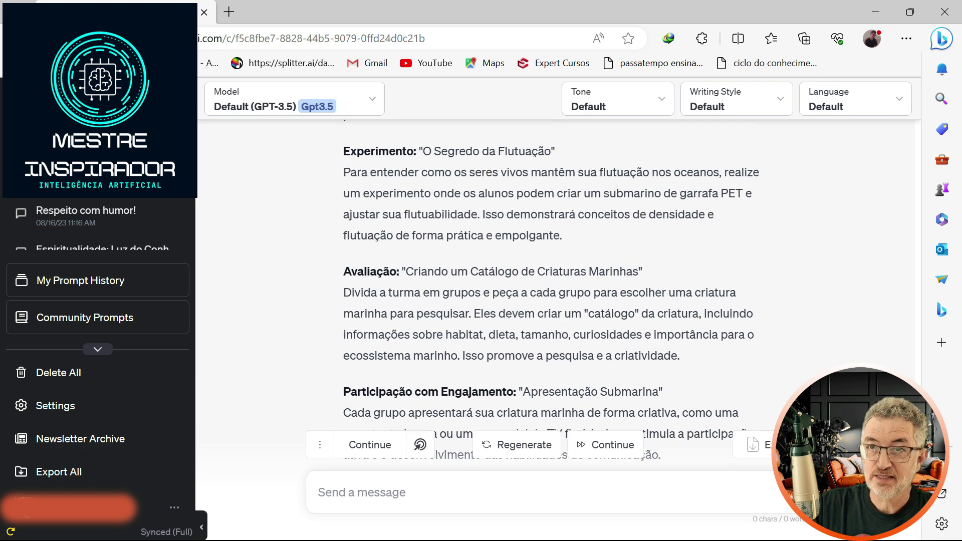
scroll(455, 273, "down", 6)
scroll(456, 272, "down", 2)
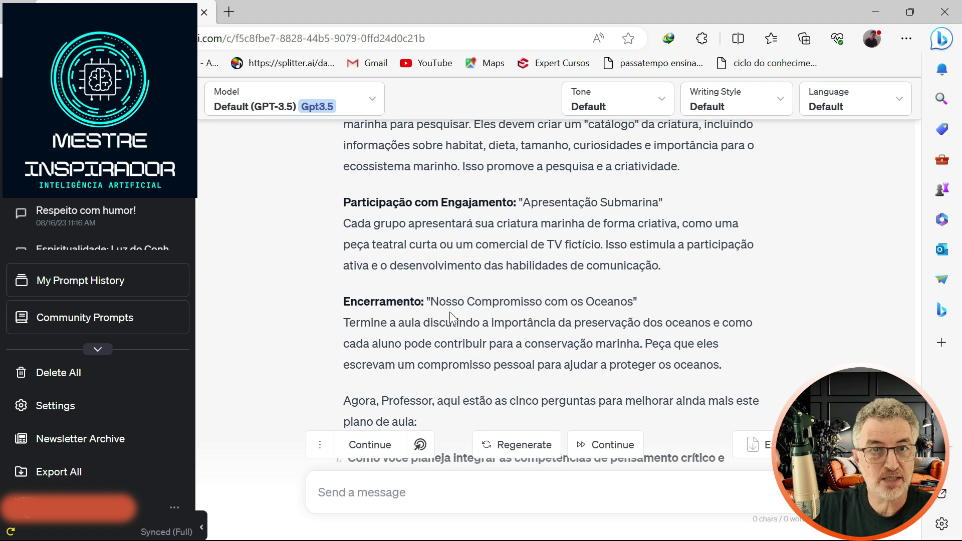
scroll(450, 312, "up", 7)
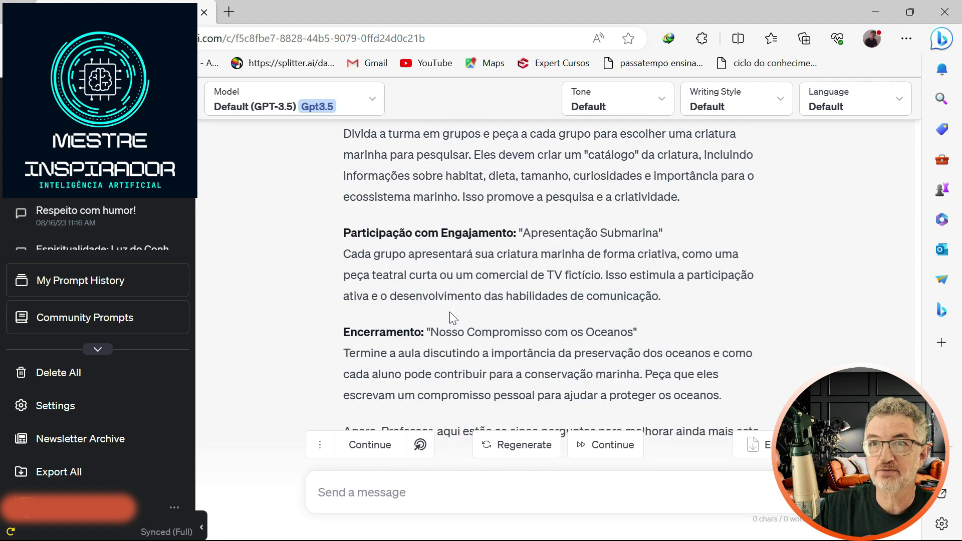
- Go back to the earlier plan "Explorando os Oceanos e Suas Criaturas" and examine its objective, Aquecimento, Exploração Submarina and Experimento Aquático sections
scroll(450, 313, "up", 10)
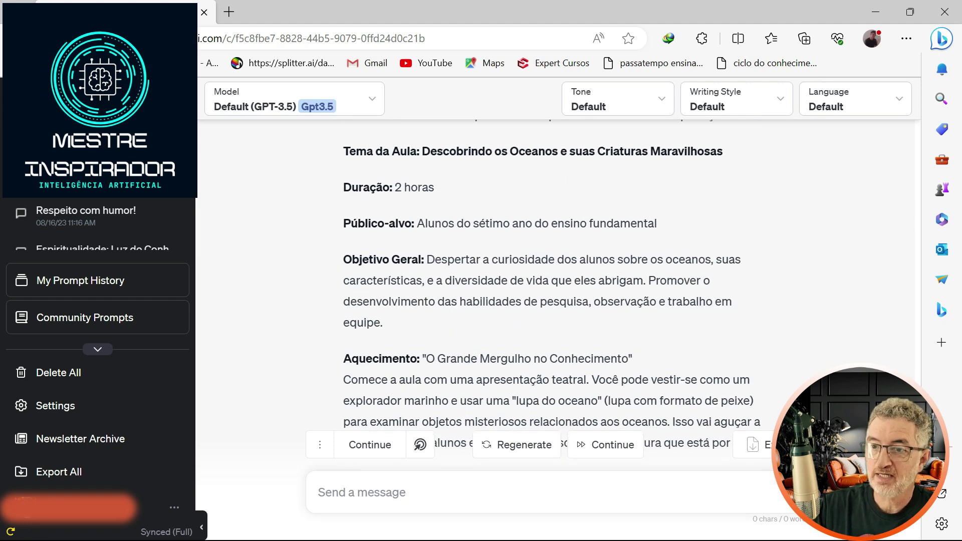
scroll(434, 423, "up", 4)
scroll(435, 424, "up", 16)
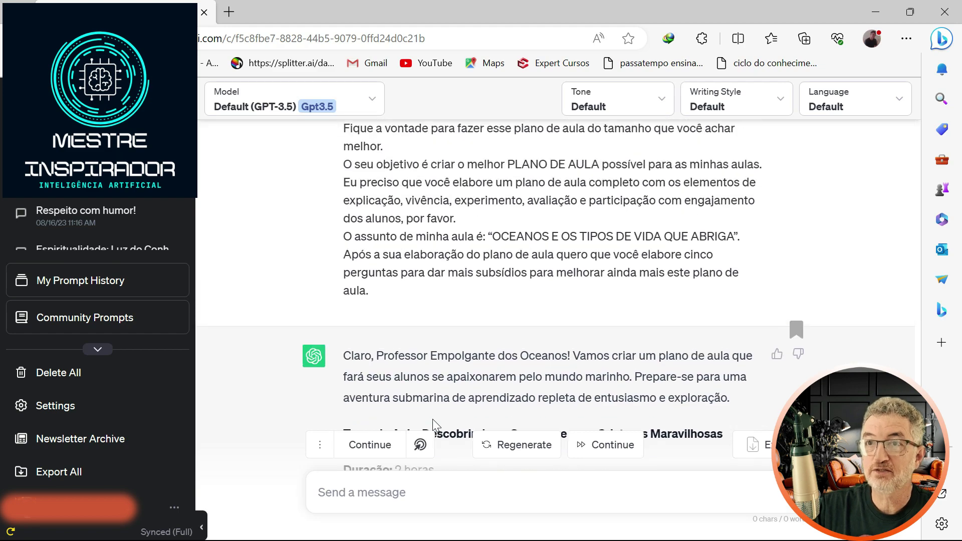
scroll(432, 425, "up", 7)
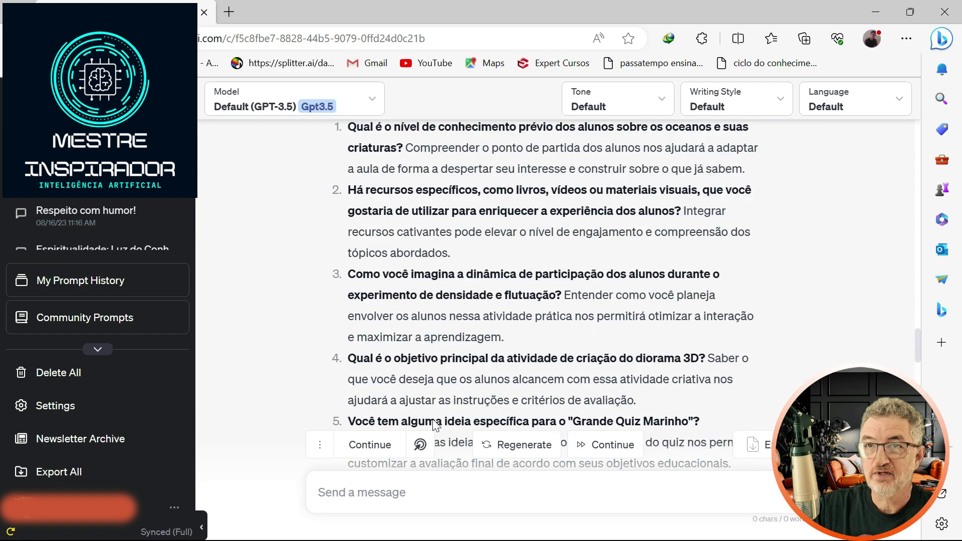
scroll(432, 419, "up", 15)
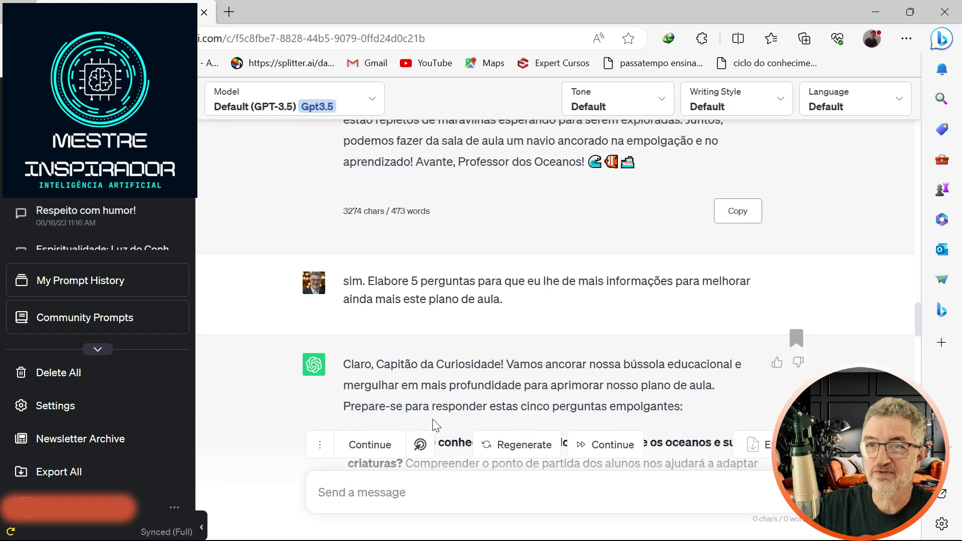
scroll(432, 418, "up", 5)
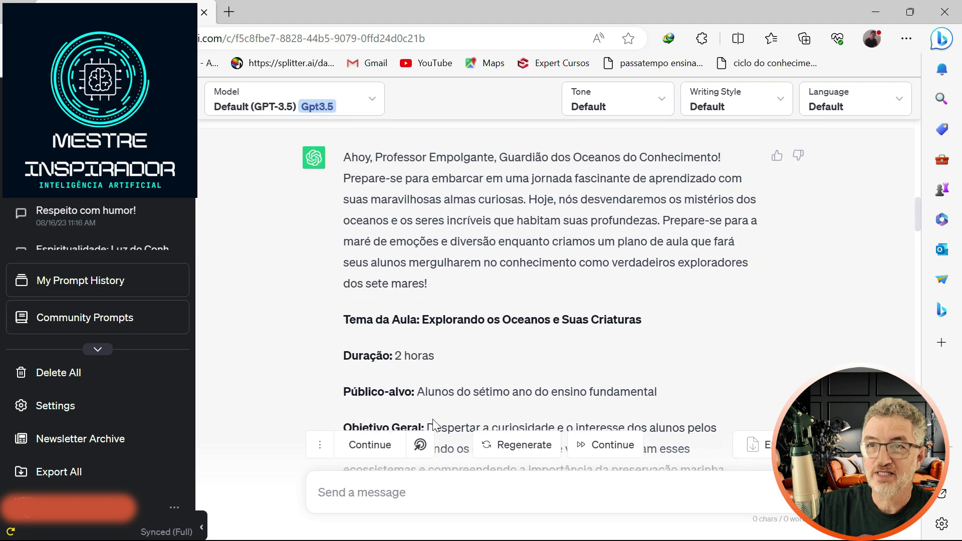
scroll(435, 425, "down", 2)
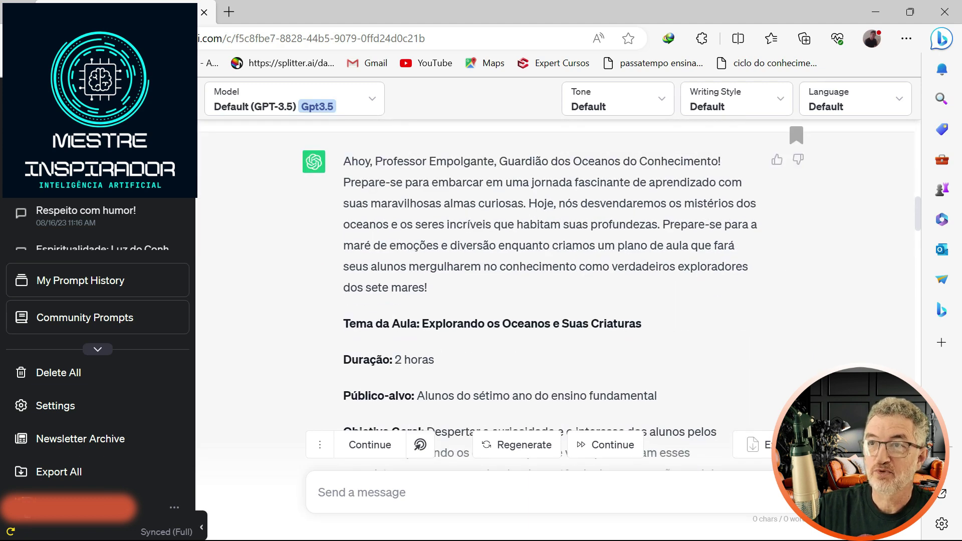
scroll(551, 280, "down", 4)
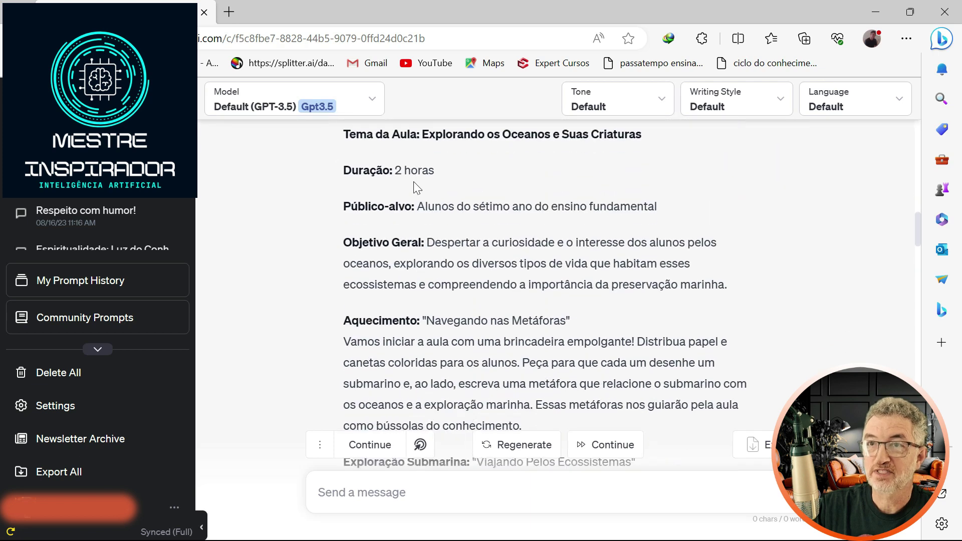
scroll(435, 225, "down", 1)
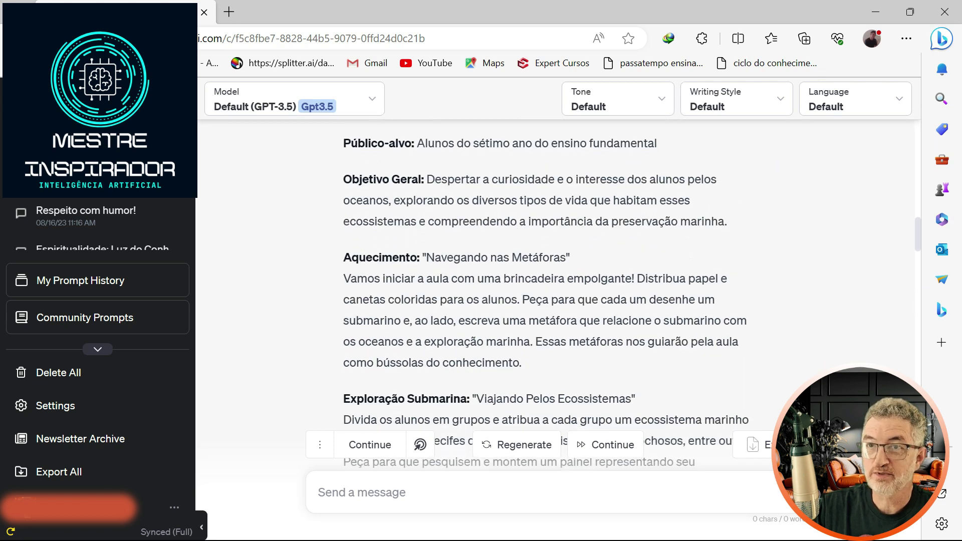
scroll(493, 200, "down", 1)
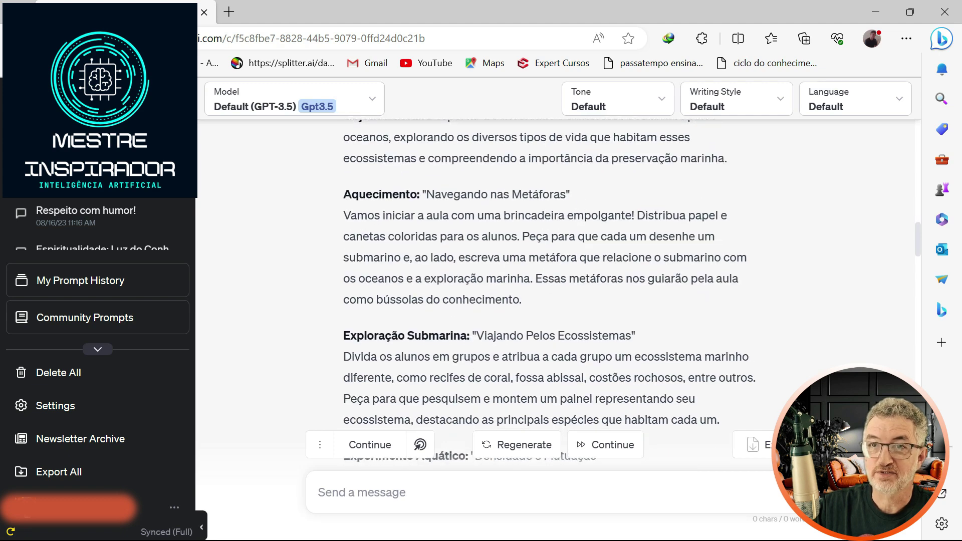
scroll(483, 258, "down", 2)
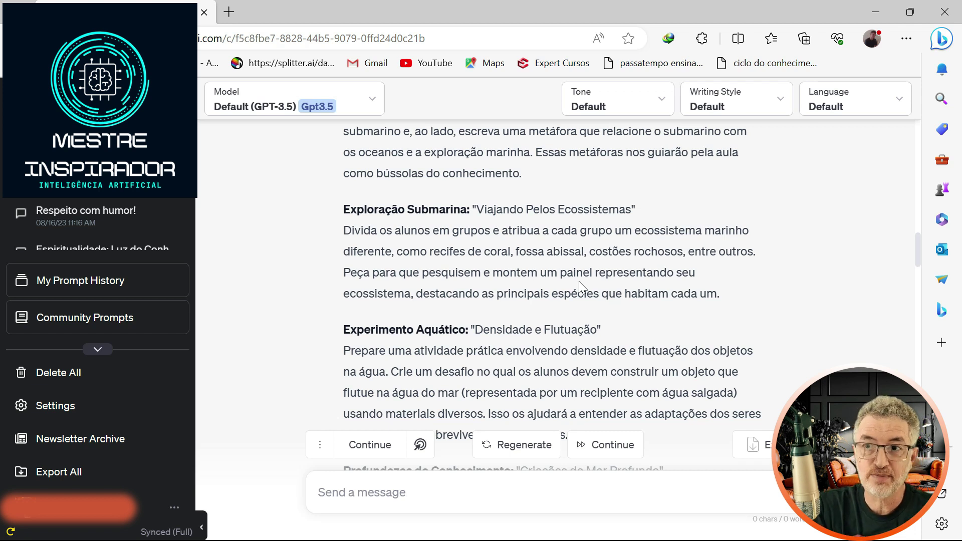
- Return to the newest lesson plan and recheck its Avaliação, Participação com Engajamento, Encerramento and closing questions
scroll(578, 281, "down", 15)
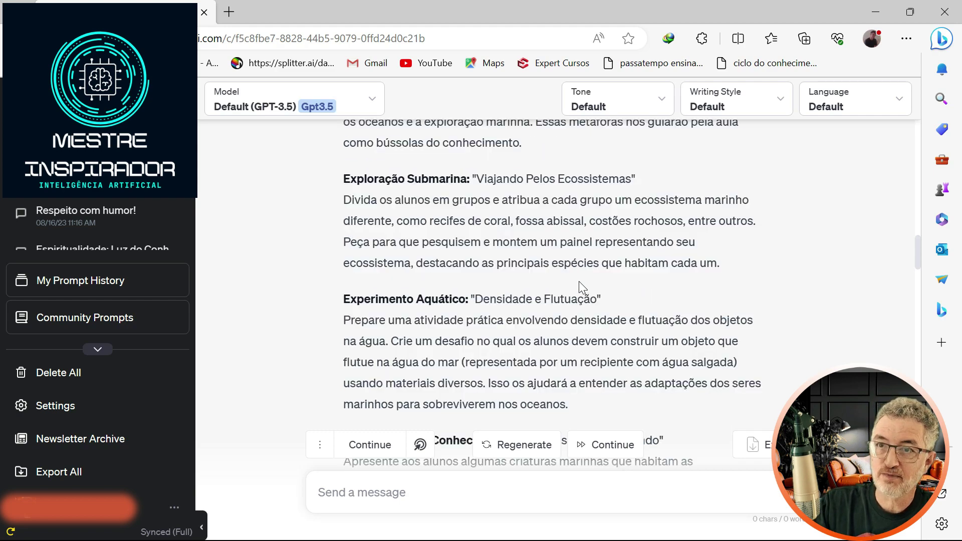
scroll(562, 284, "down", 15)
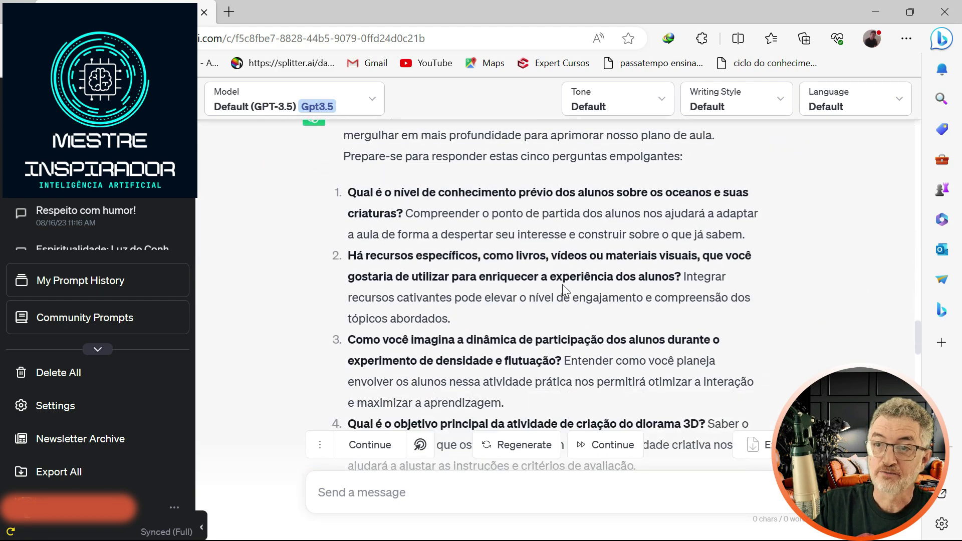
scroll(557, 294, "down", 20)
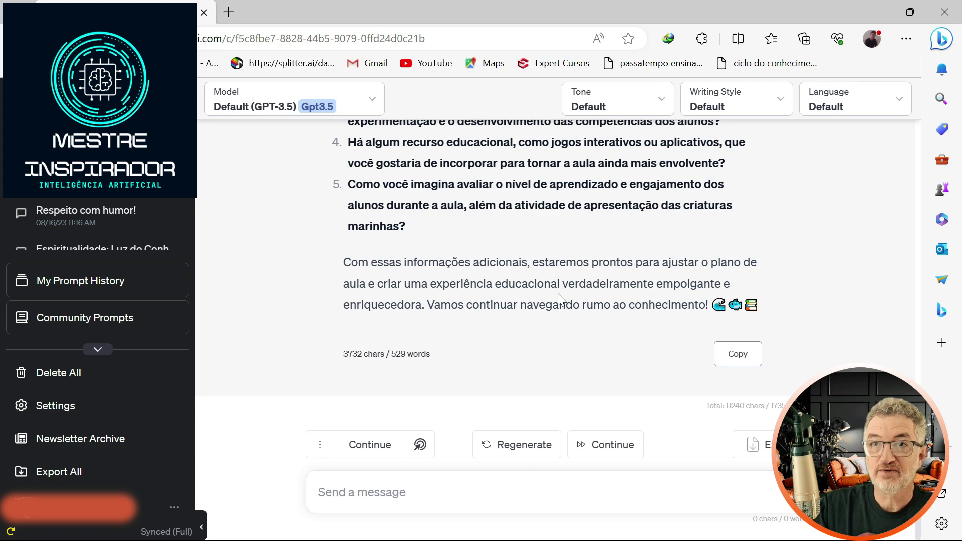
scroll(557, 293, "up", 10)
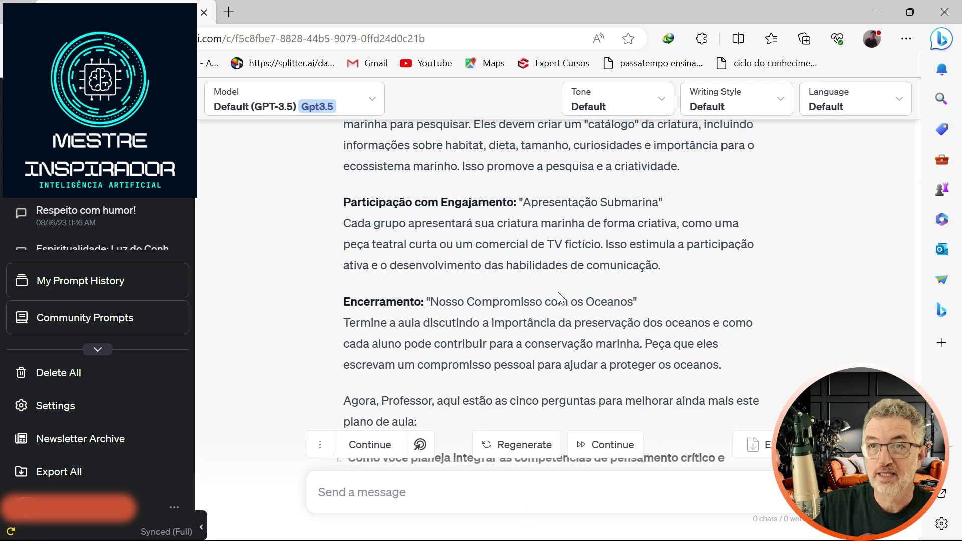
scroll(560, 297, "up", 3)
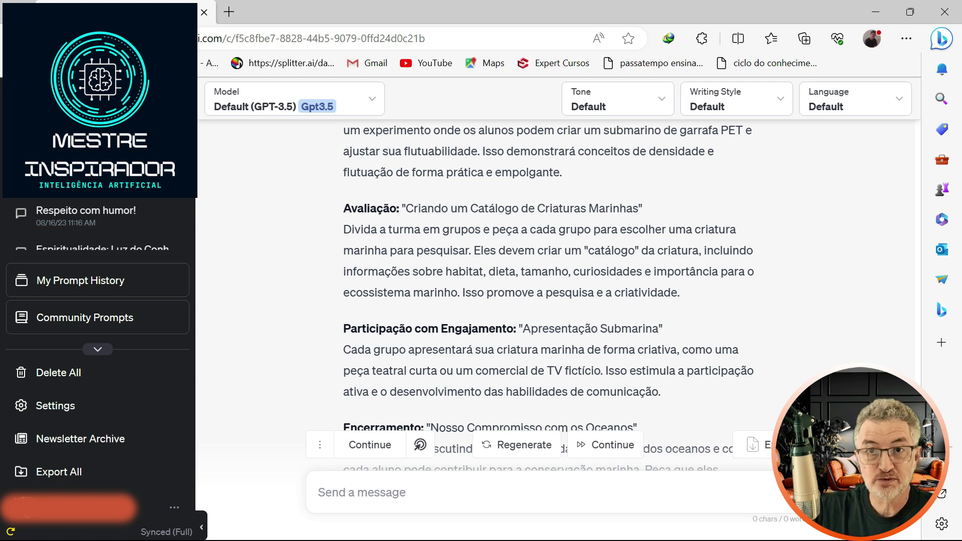
scroll(503, 253, "down", 10)
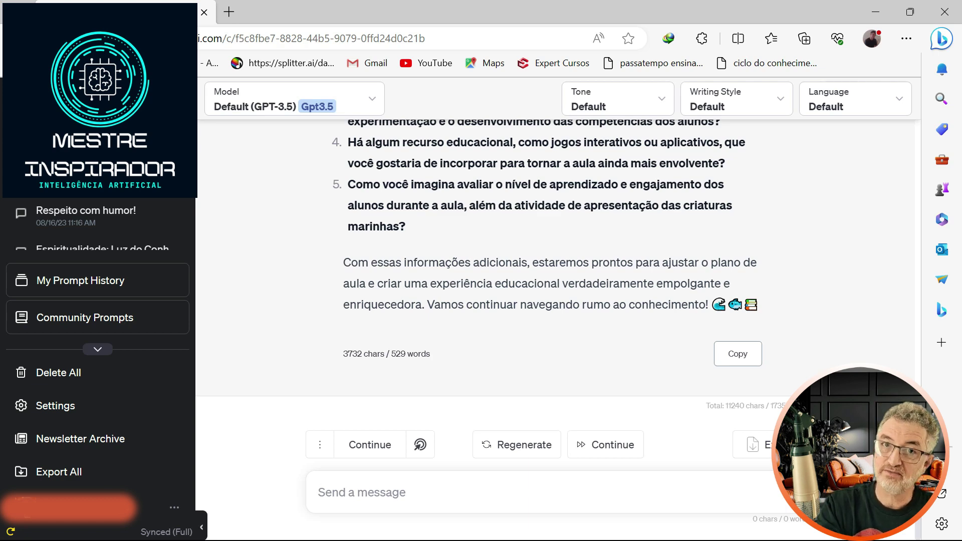
- Ask for the questionnaire's answer key with the message "Por favor, me d~e o gabarito de respostas destas suas perguntas."
scroll(594, 308, "up", 15)
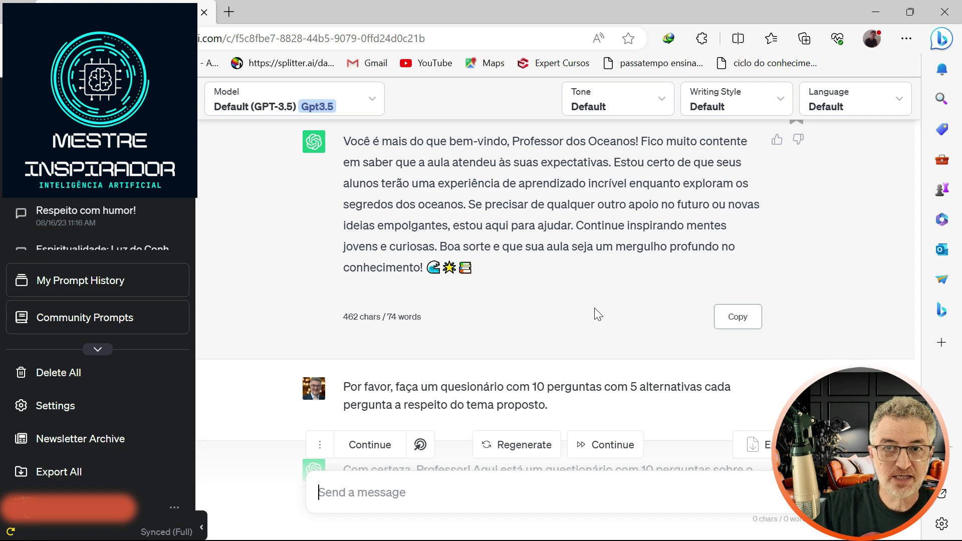
scroll(594, 316, "down", 4)
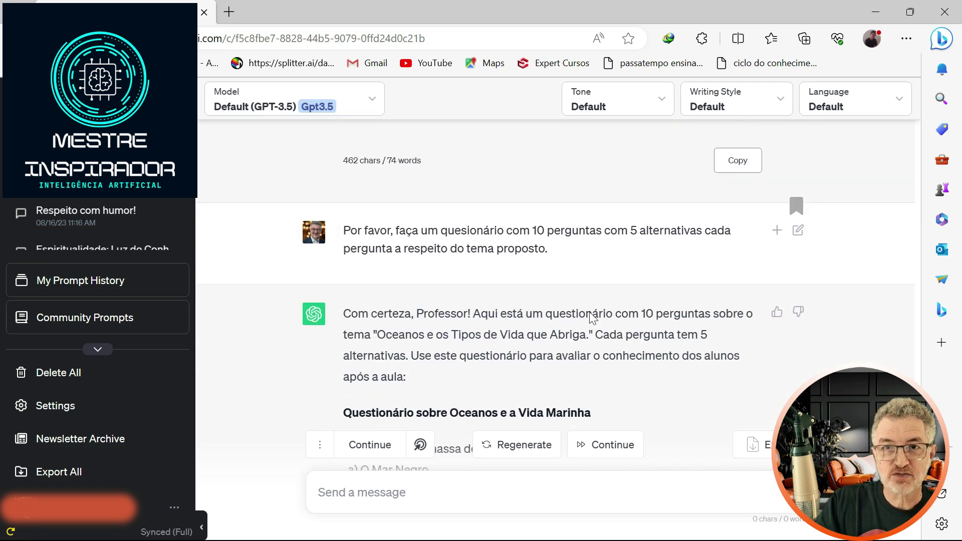
scroll(592, 318, "down", 3)
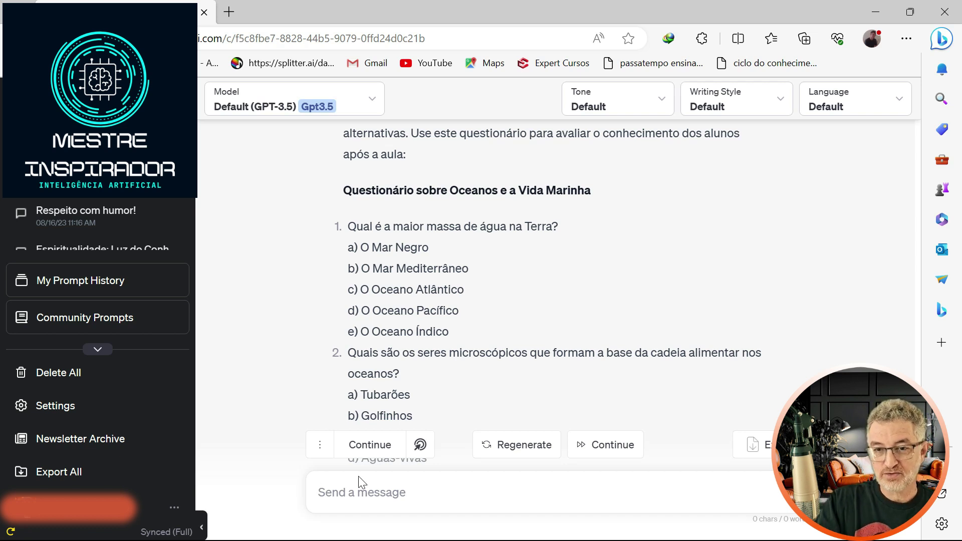
left_click(364, 490)
type("Por favor, me")
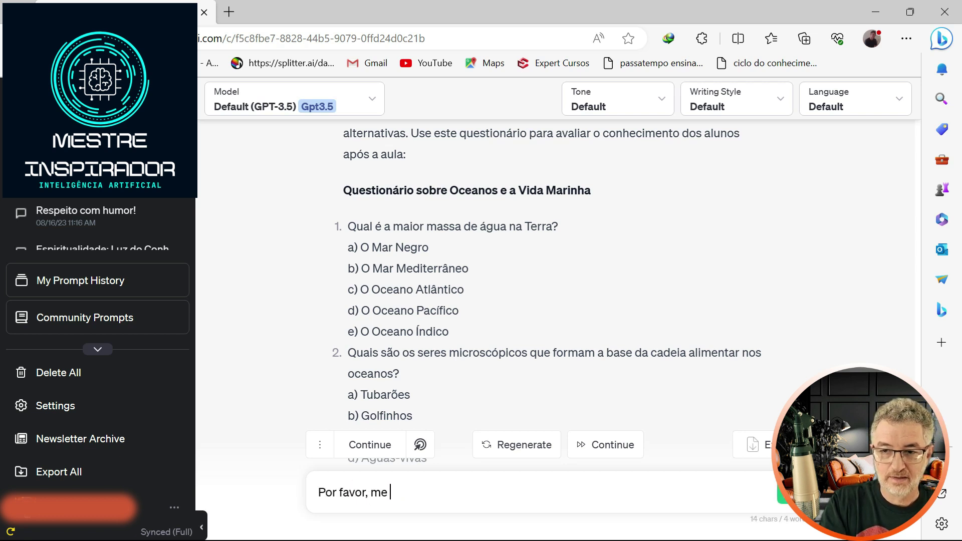
type("d~e o gabarito de respost")
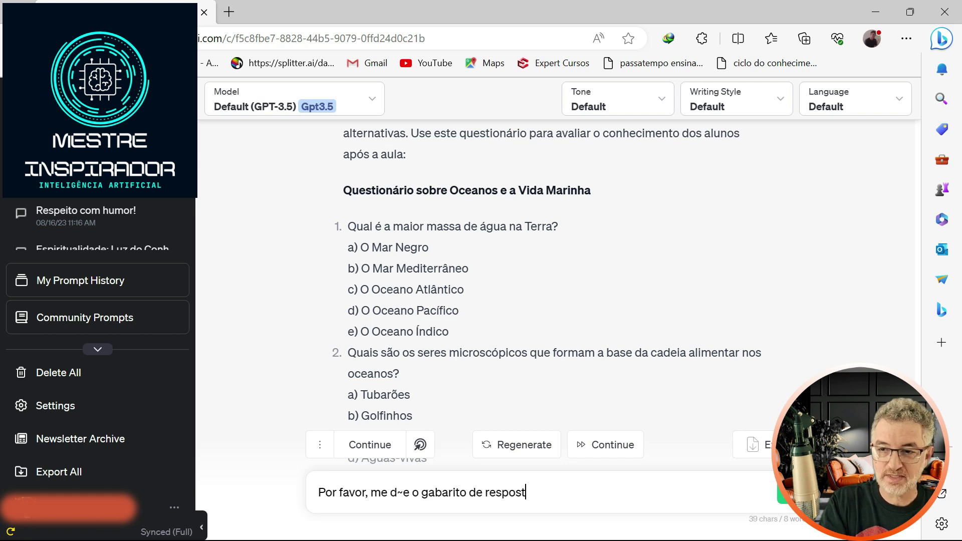
type("as destas ")
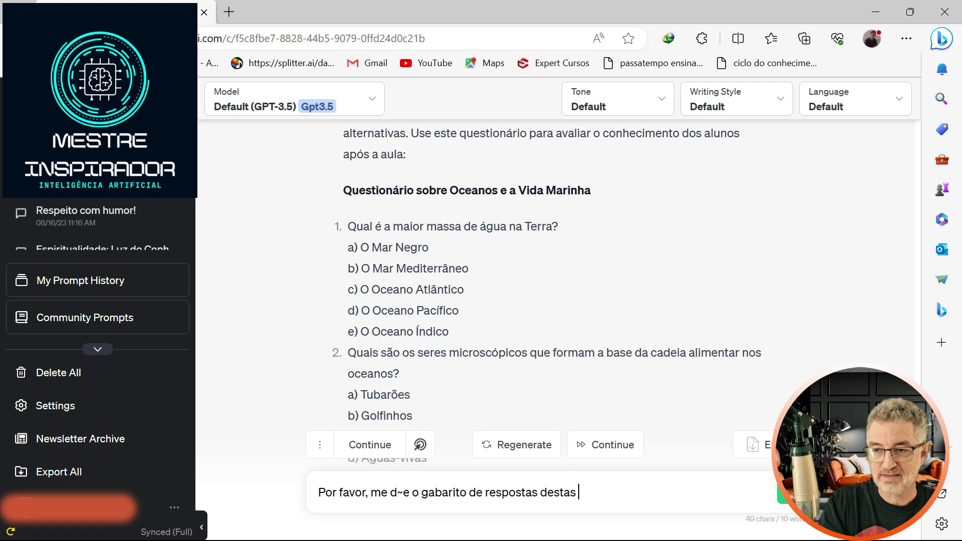
type("suas perguntas.")
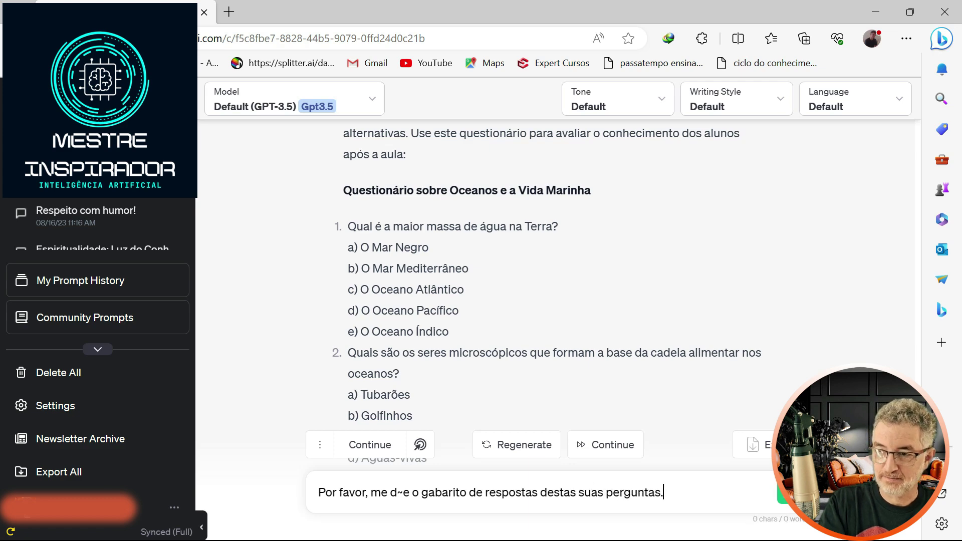
key("Return")
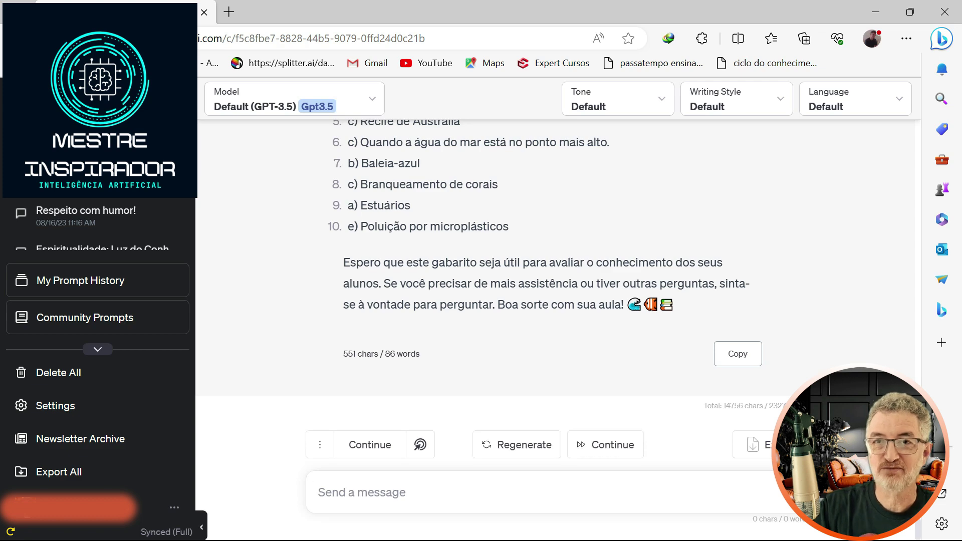
- Copy the chat text from the title "Questionário sobre Oceanos e a Vida Marinha" through the answer key and paste it into a blank Word document
scroll(473, 365, "up", 15)
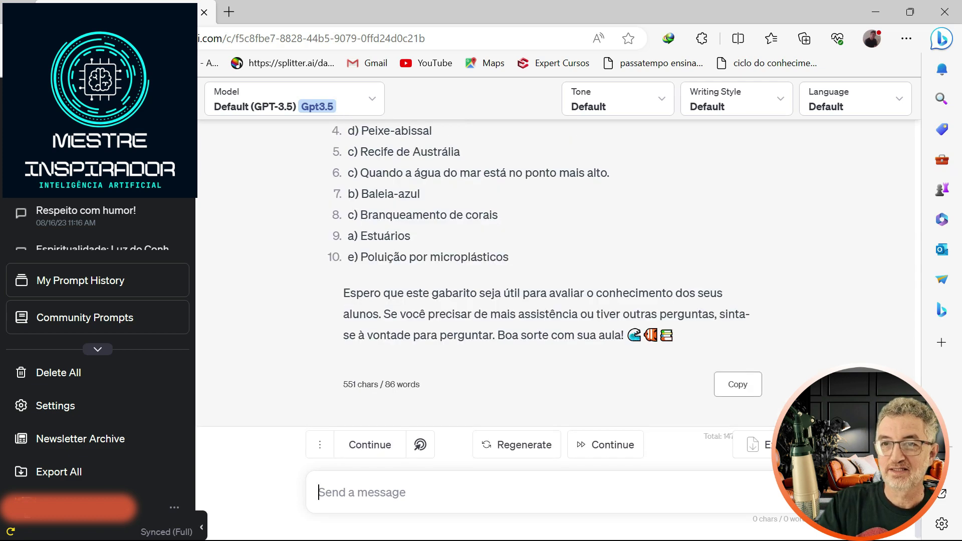
scroll(449, 357, "up", 15)
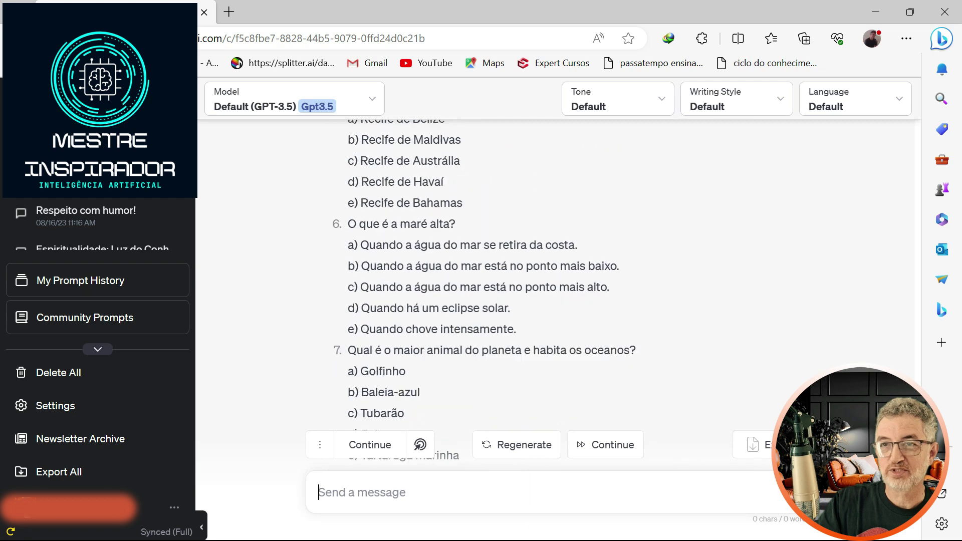
scroll(449, 357, "up", 8)
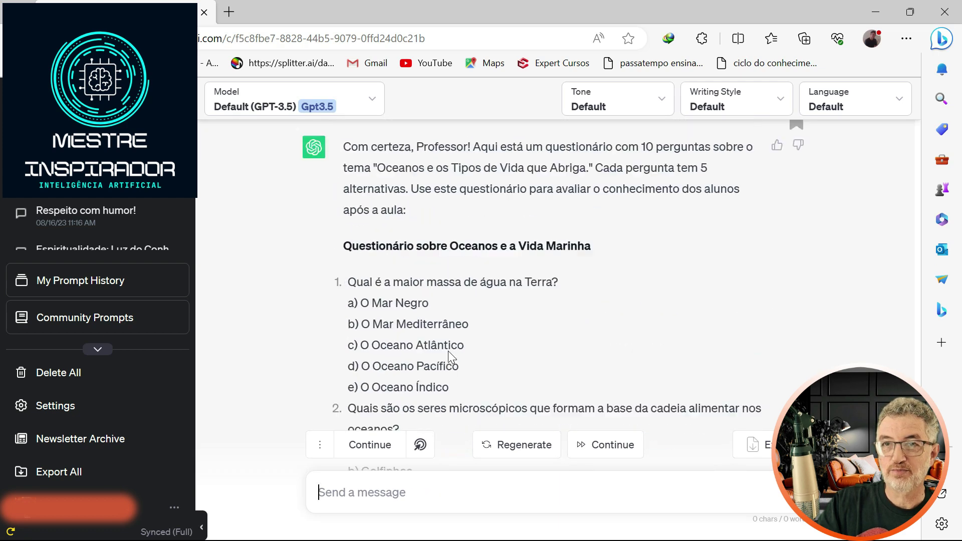
left_click_drag(343, 375, 418, 390)
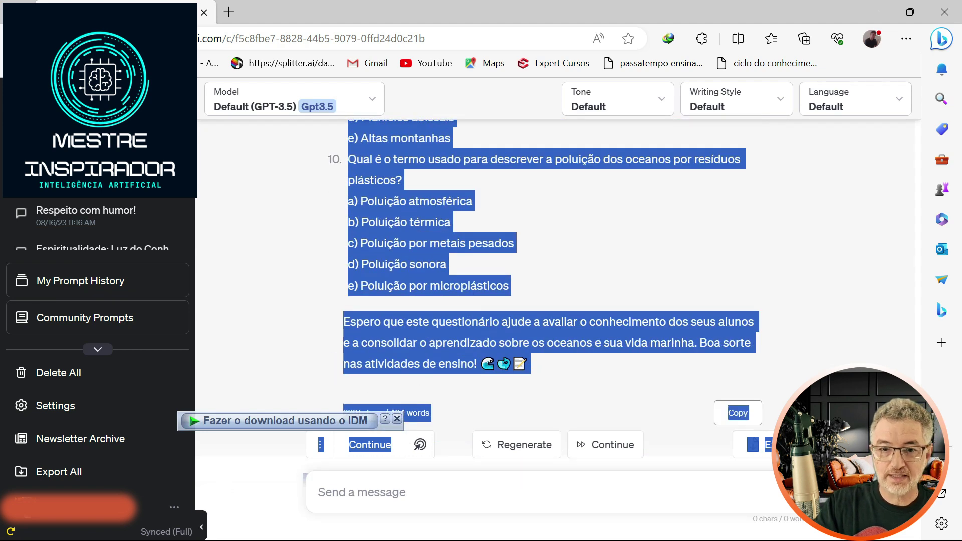
key("super")
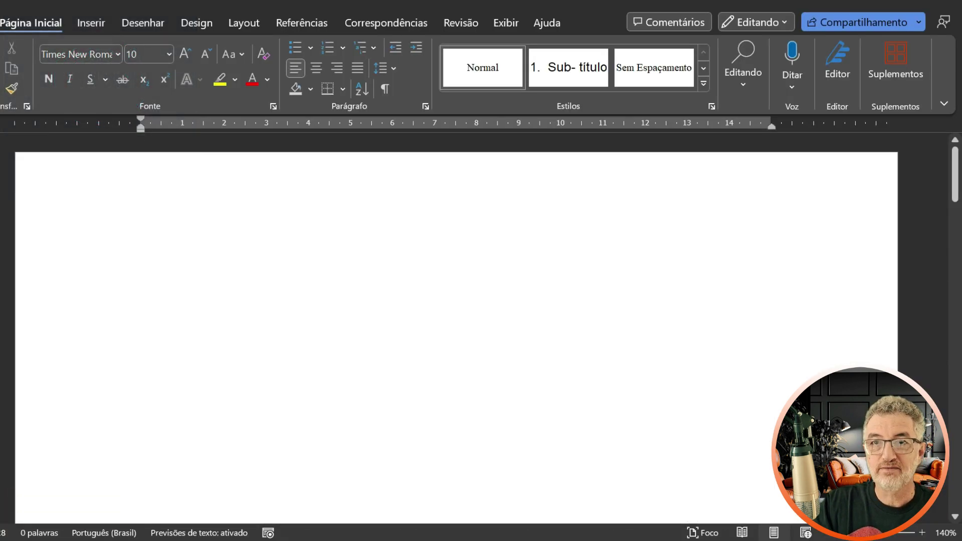
key("ctrl+v")
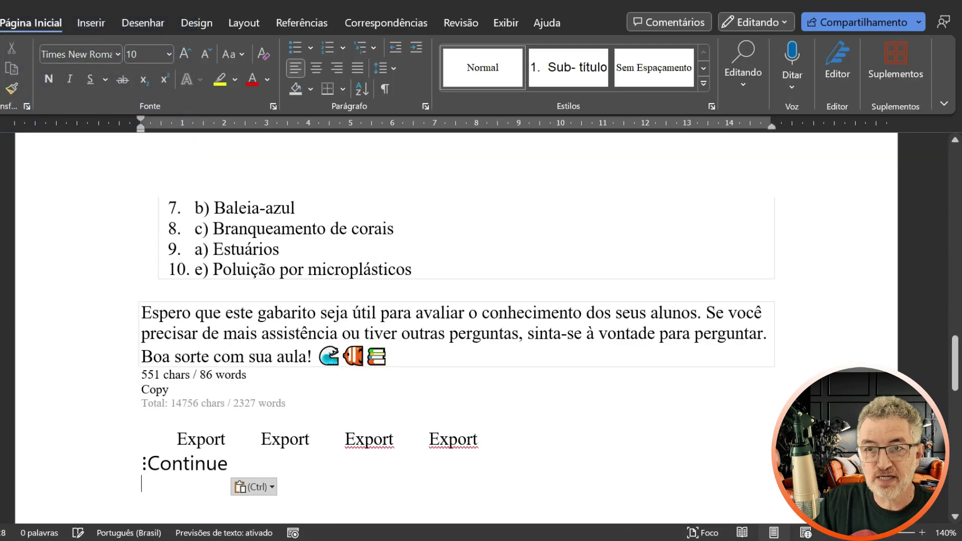
scroll(455, 326, "up", 3)
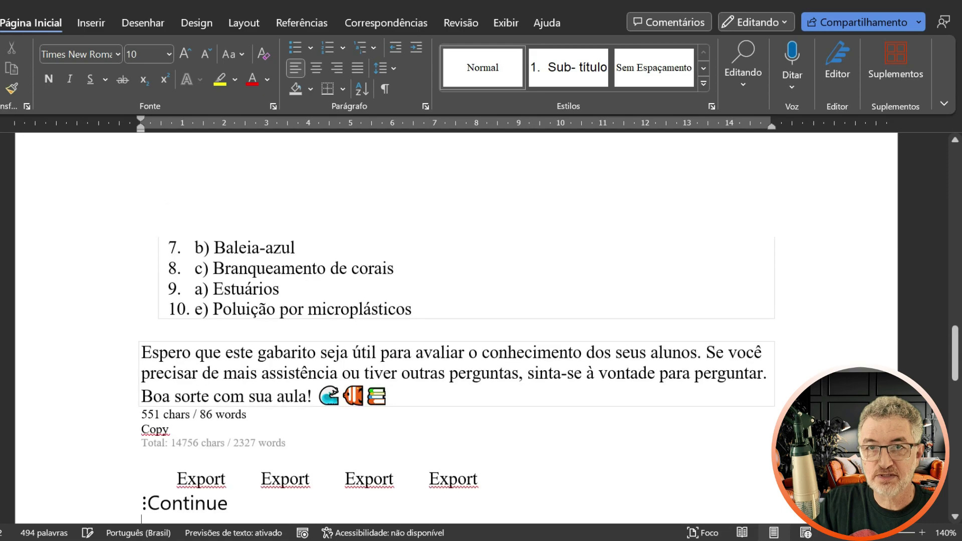
scroll(456, 326, "up", 10)
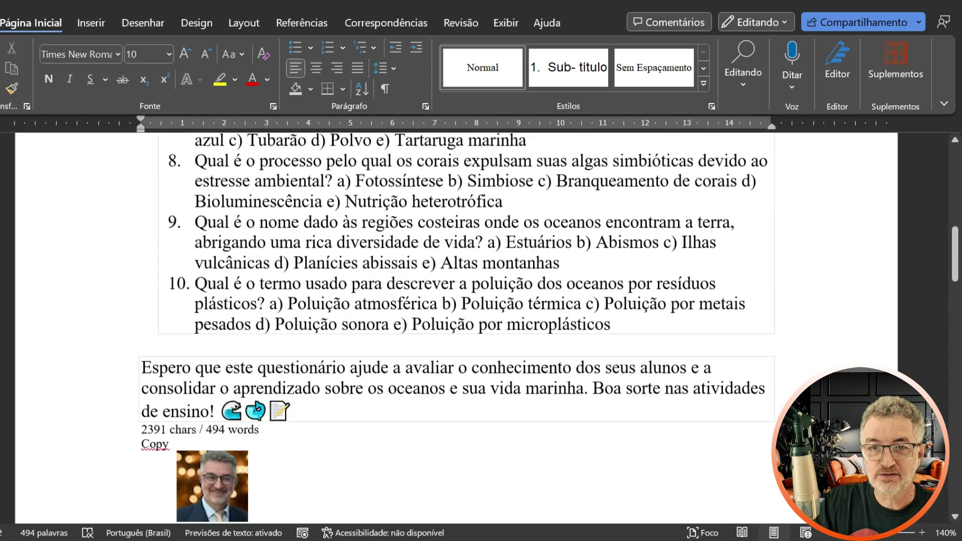
scroll(455, 325, "up", 10)
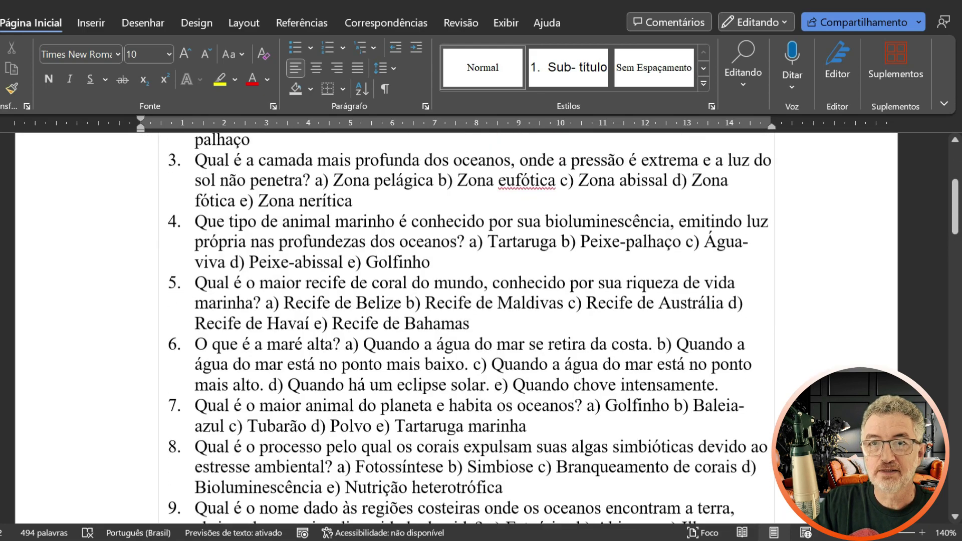
scroll(456, 326, "up", 1)
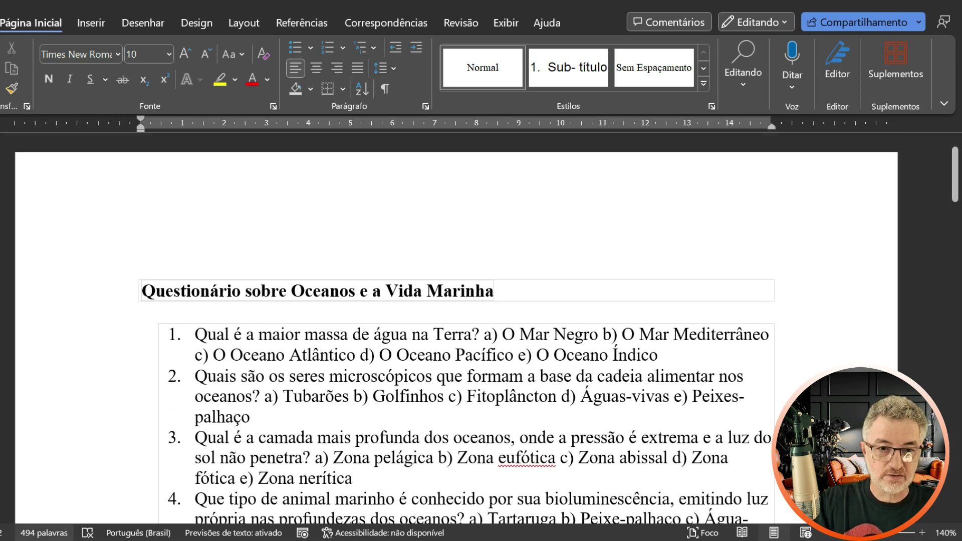
- Open Bloco de Notas and paste the copied questionnaire and answer key into it as plain text
key("super")
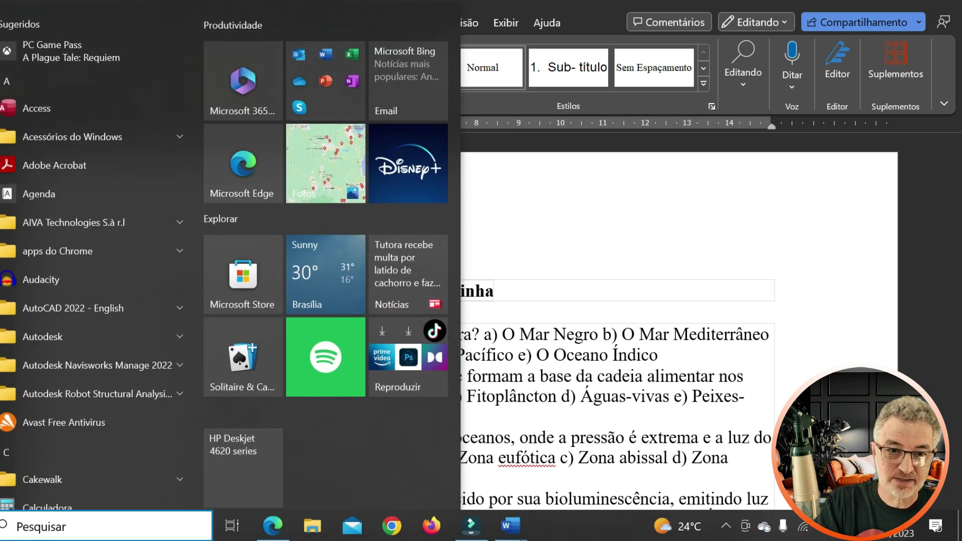
type("bloco de nota")
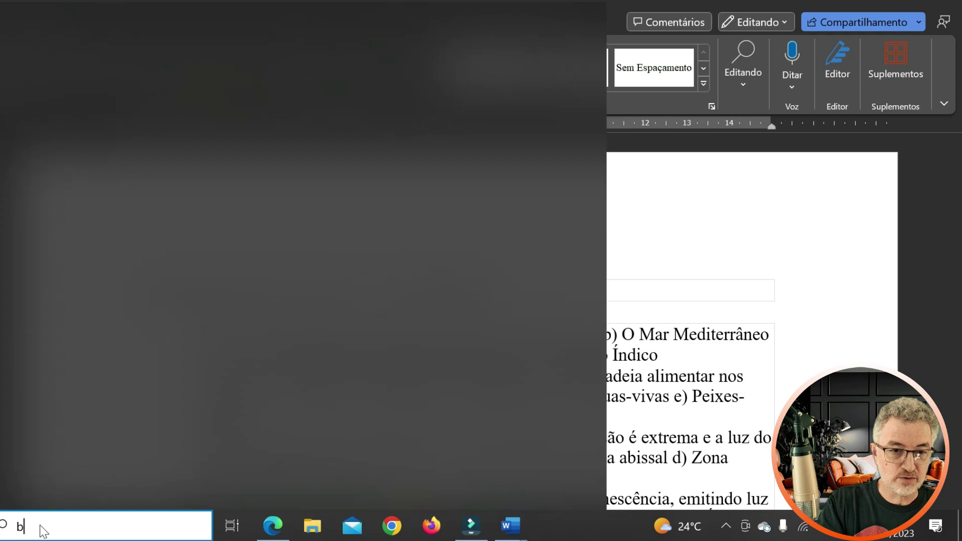
key("Return")
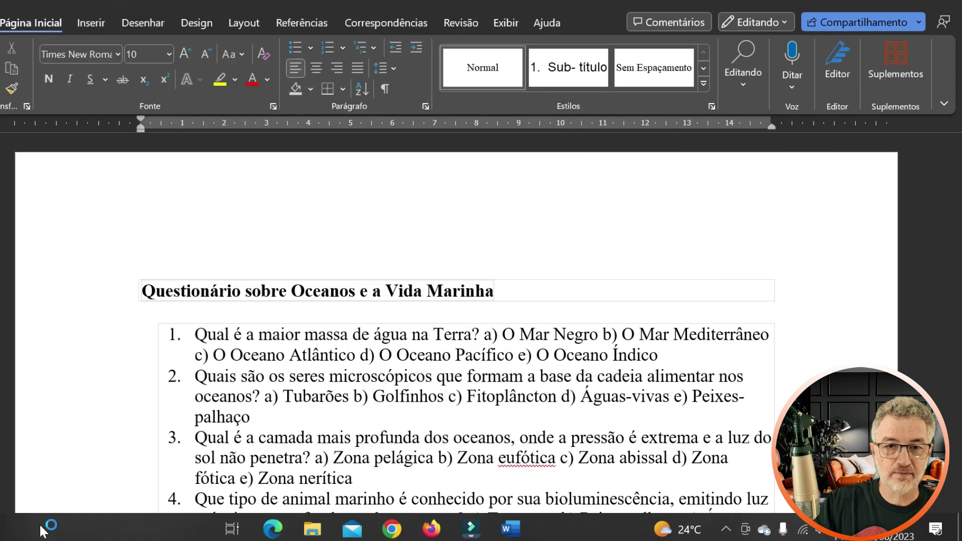
left_click(454, 108)
key("ctrl+v")
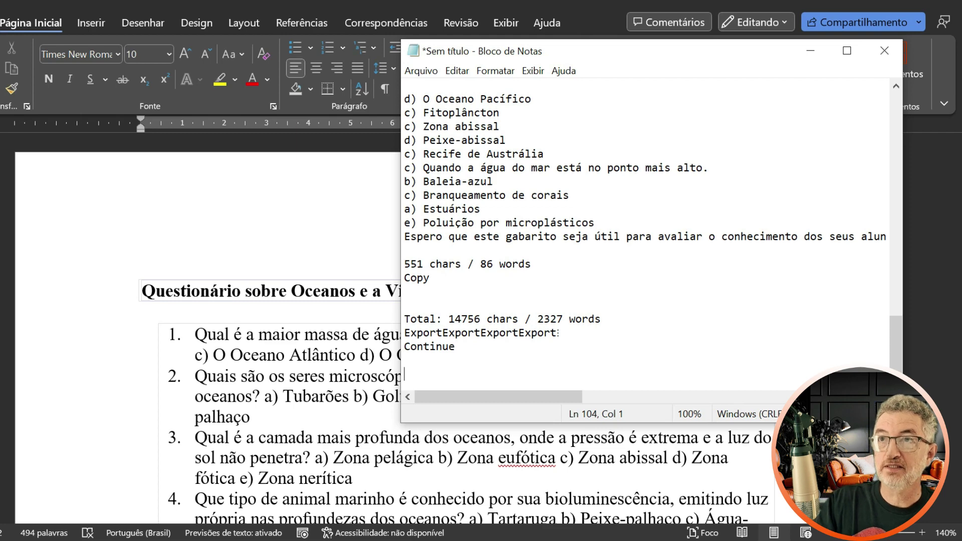
- Copy all the Bloco de Notas text and paste it at the end of the Word document, a few blank lines below the first version
key("ctrl+a")
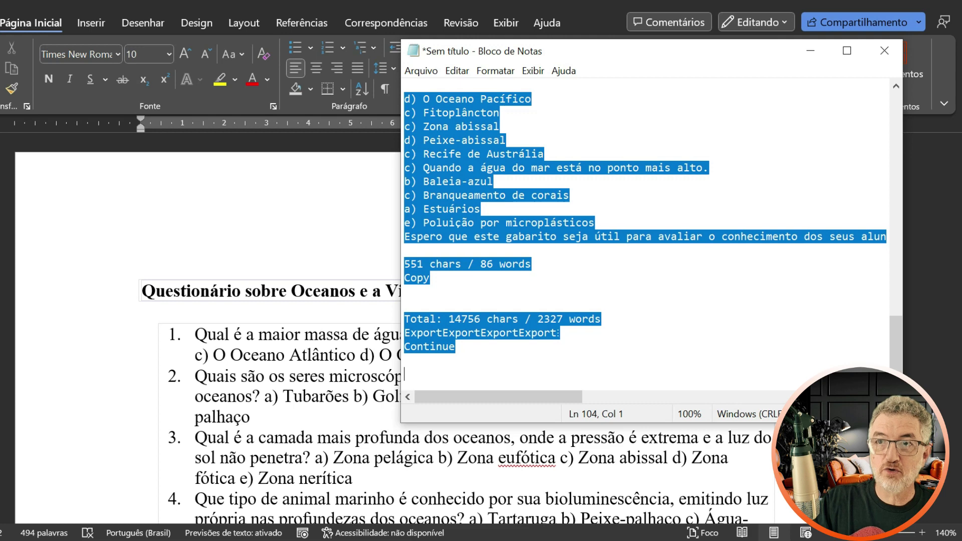
scroll(254, 345, "down", 15)
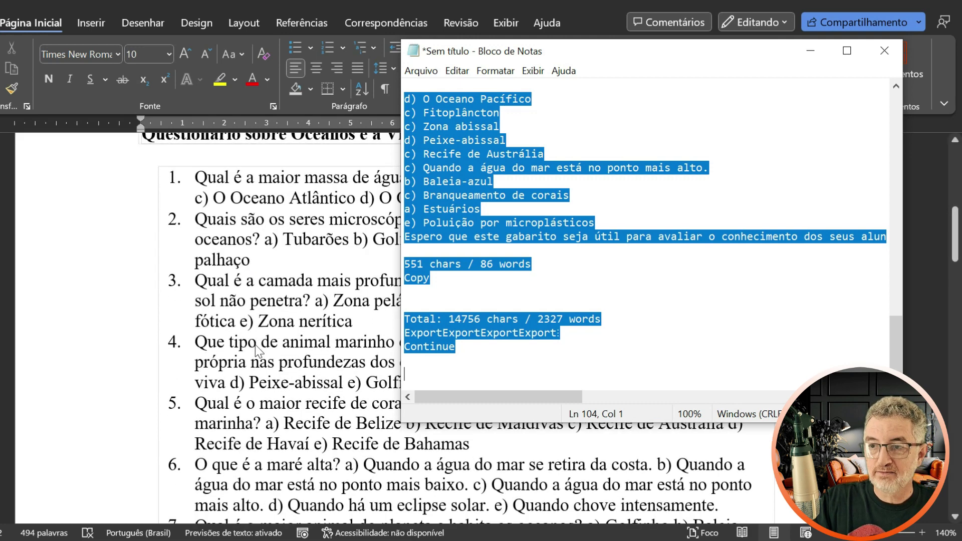
scroll(254, 345, "down", 5)
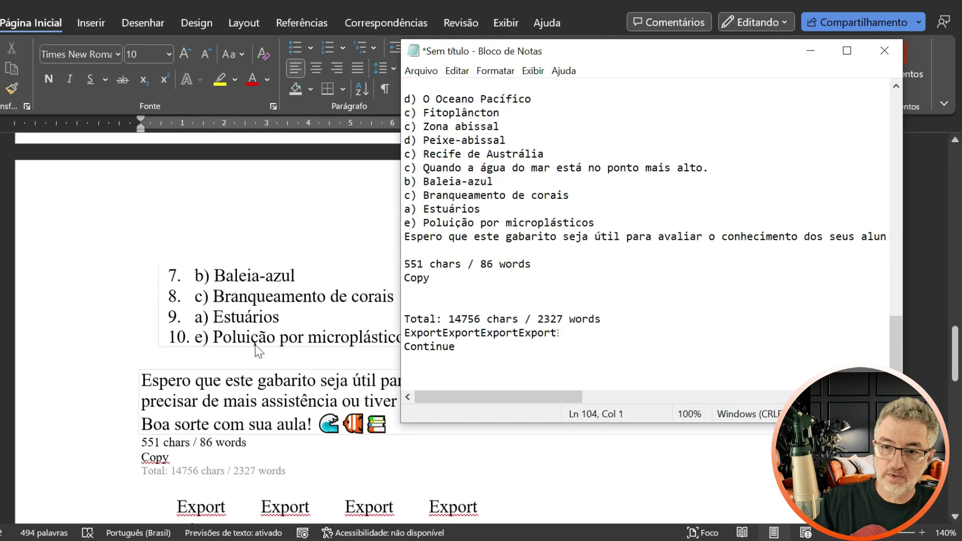
left_click(288, 381)
key("ctrl+End")
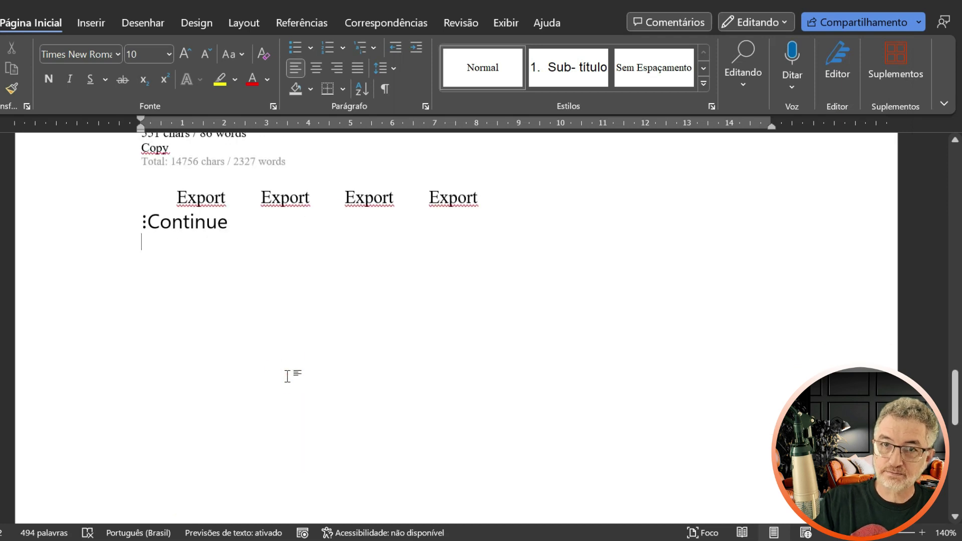
key("Return")
key("Return")
key("Return")
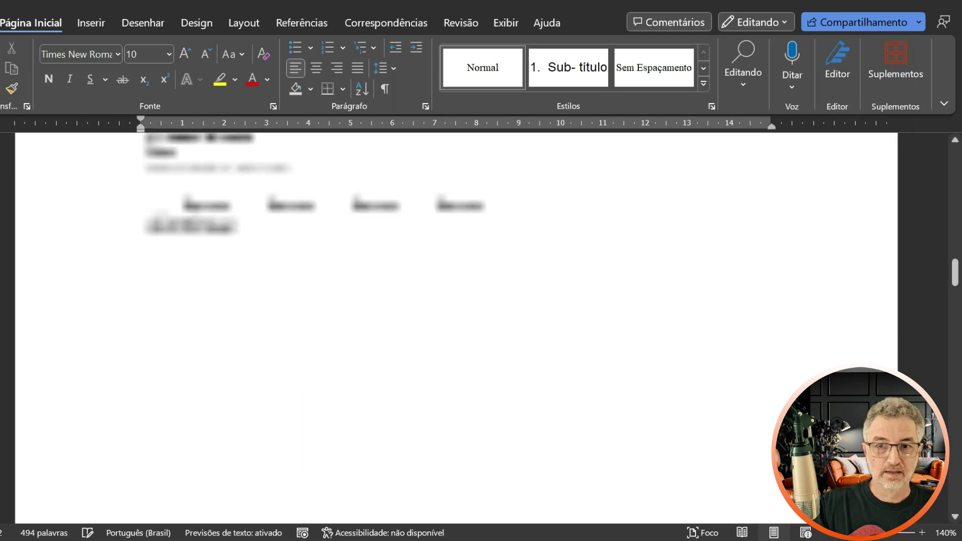
scroll(456, 328, "up", 10)
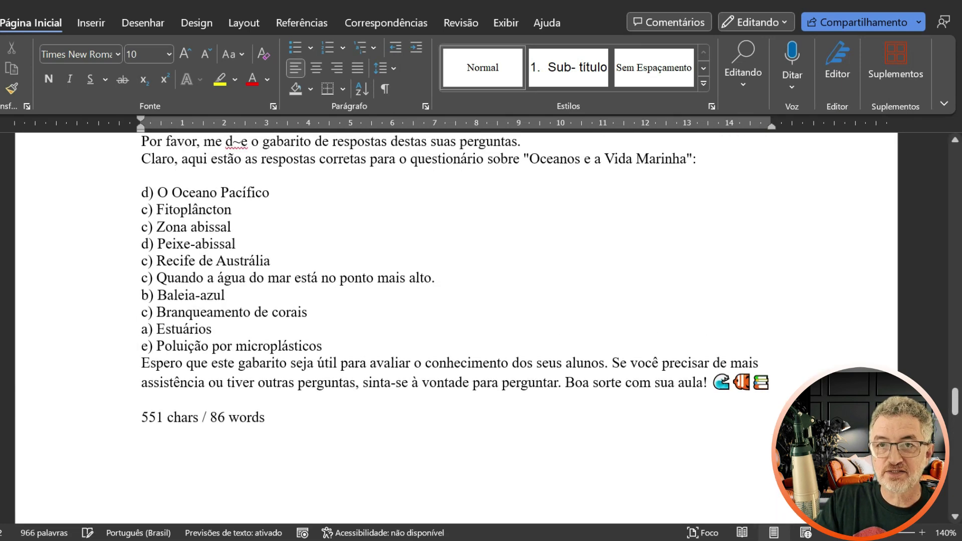
scroll(454, 328, "up", 10)
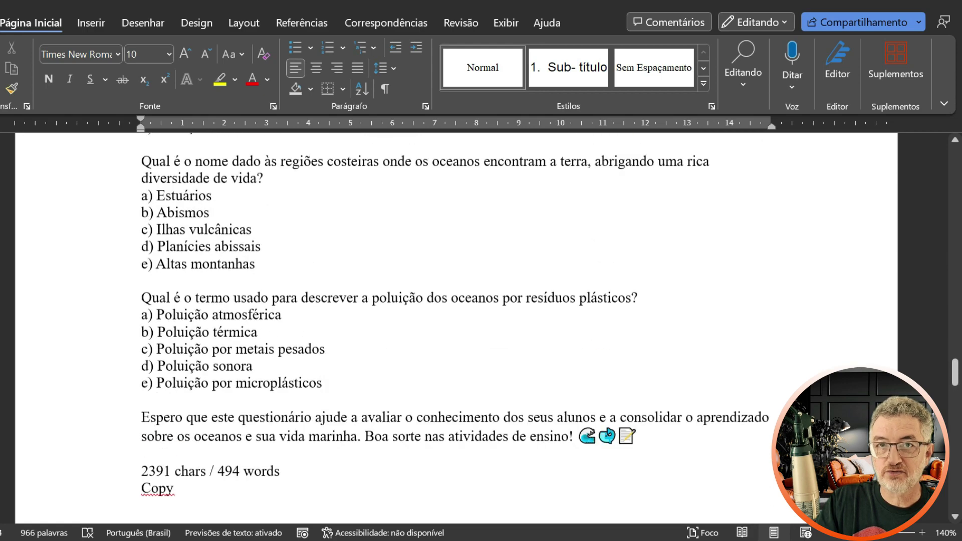
scroll(456, 328, "up", 5)
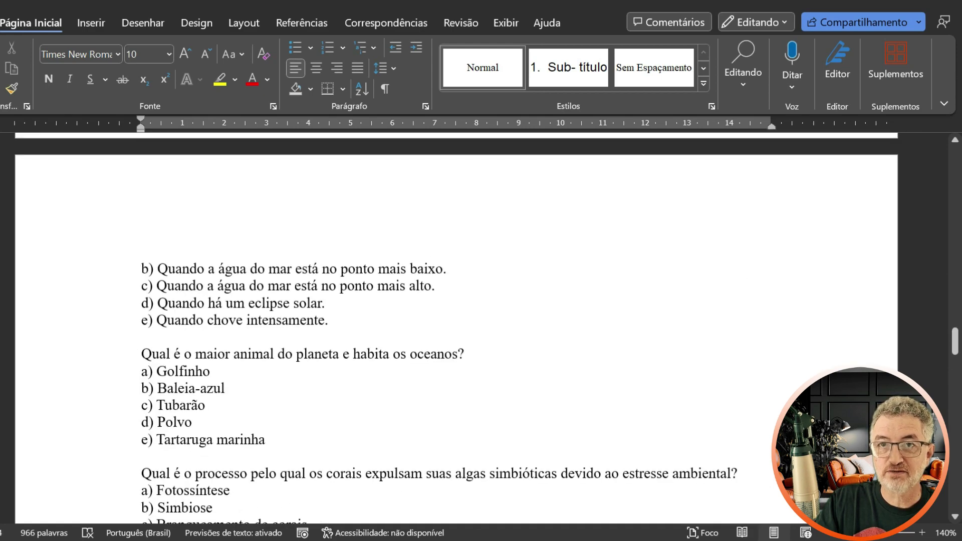
- Delete the closing paragraph "Espero que este questionário ajude a avaliar..." between question ten and the answer key in the plain-text version
scroll(455, 328, "down", 15)
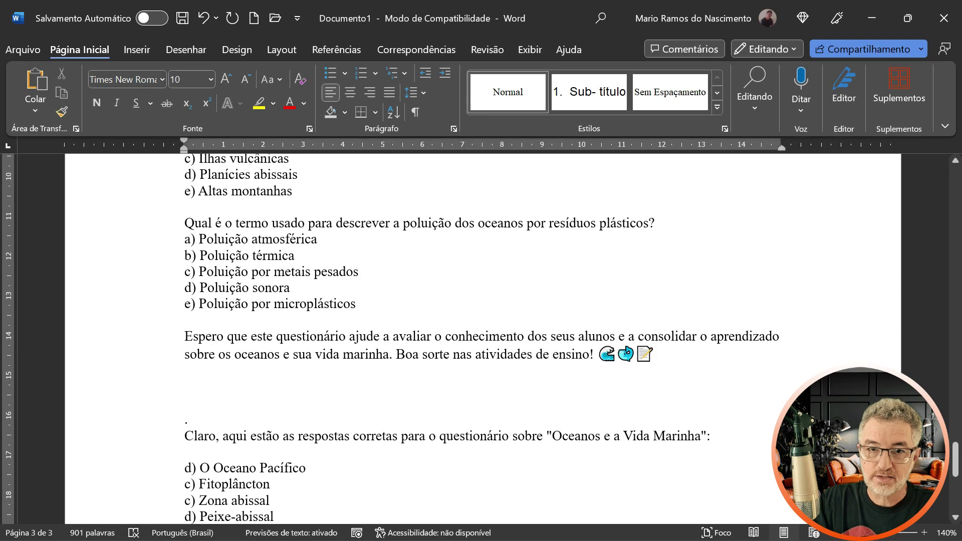
scroll(481, 338, "up", 1)
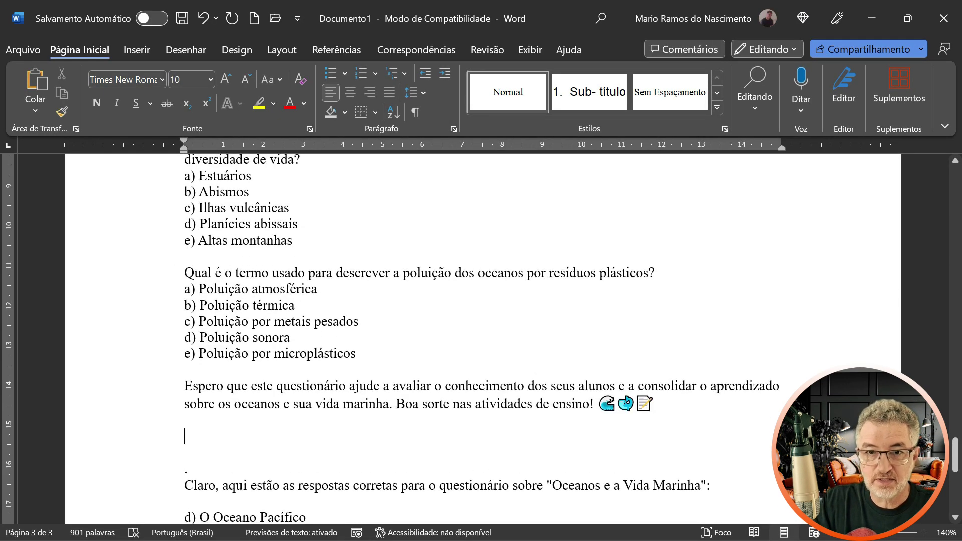
left_click_drag(184, 386, 189, 441)
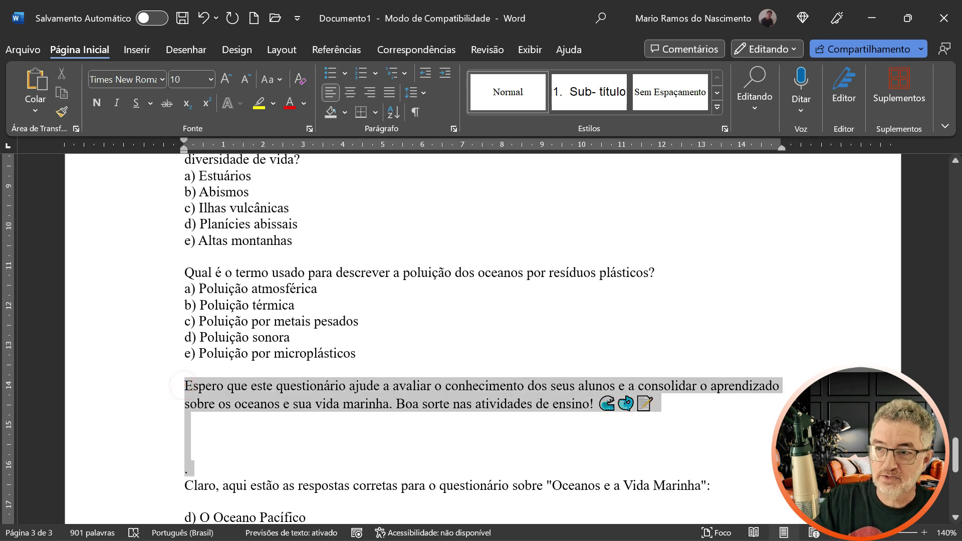
key("Delete")
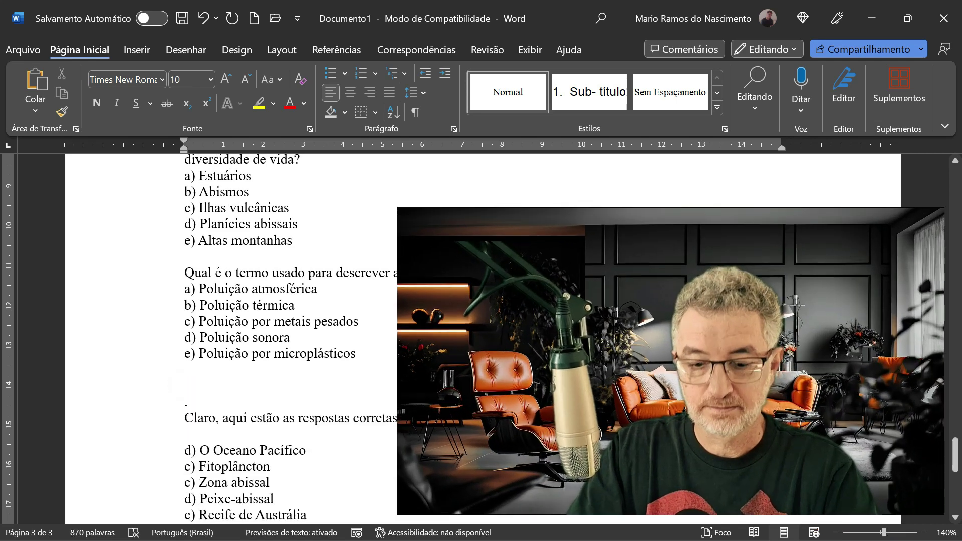